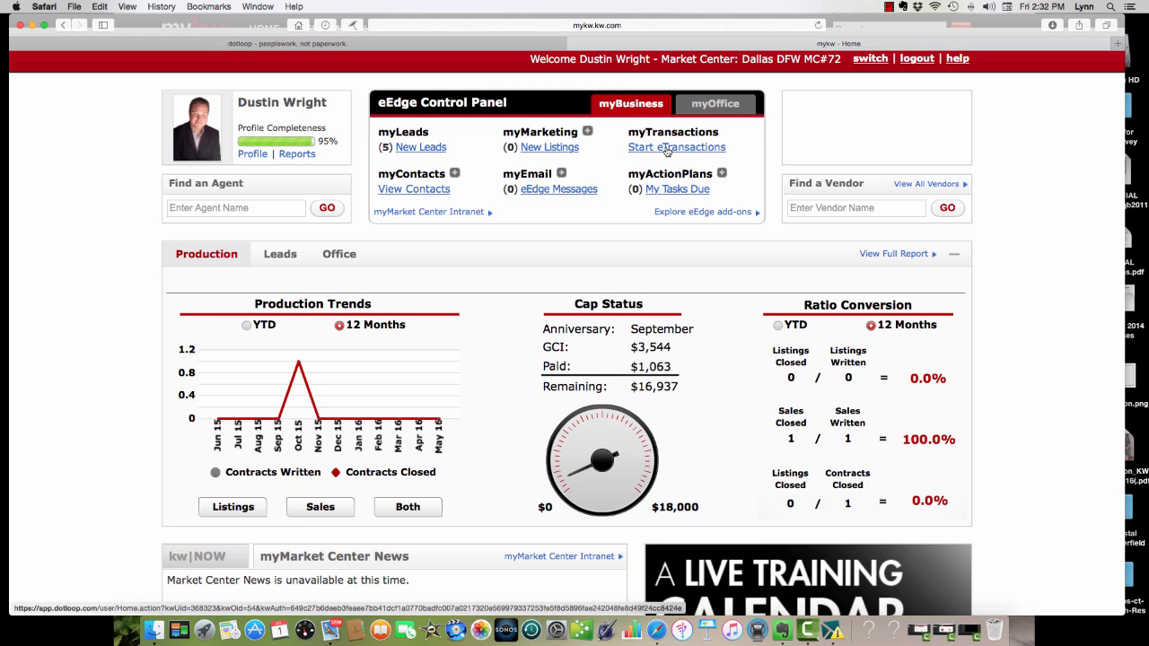
Start eTransactions from the eEdge Control Panel to open the dotloop loops page.
left_click(669, 150)
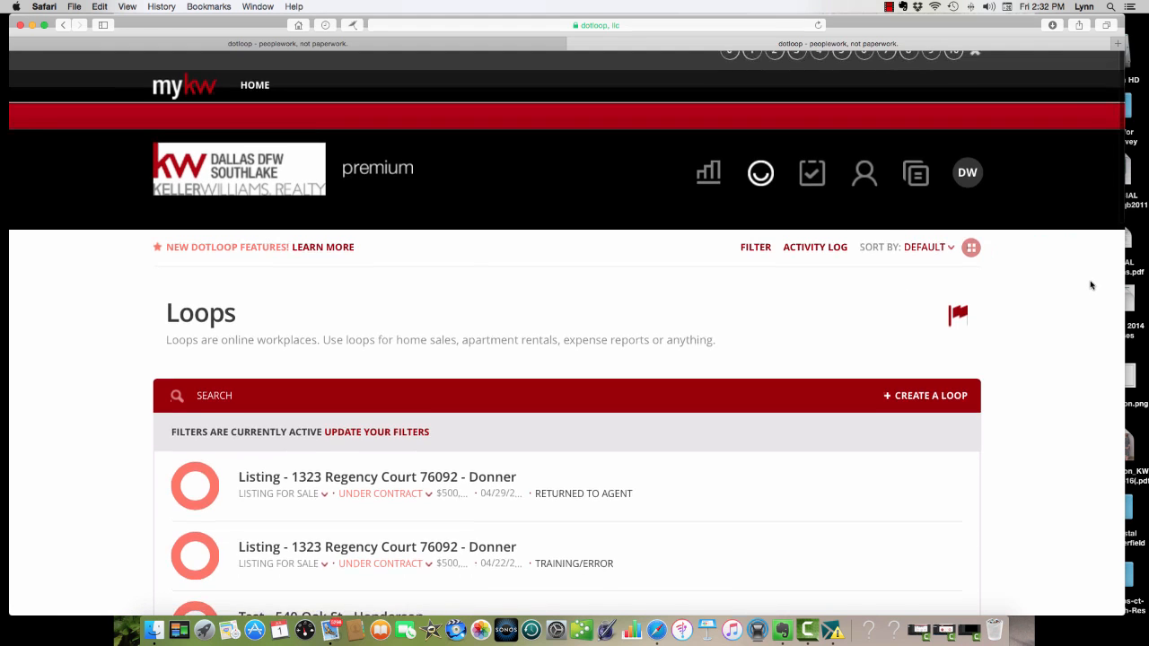
Switch the loops overview to grid view and back to list view.
scroll(1090, 283, "down", 1)
left_click(970, 220)
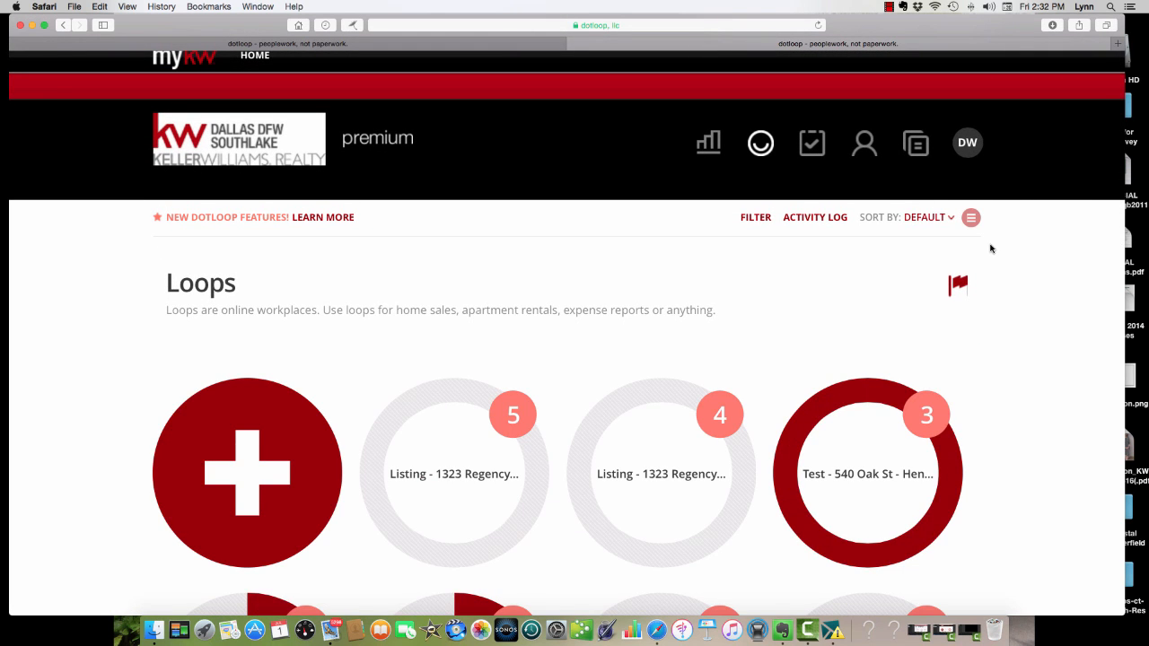
scroll(993, 249, "up", 1)
scroll(993, 248, "down", 1)
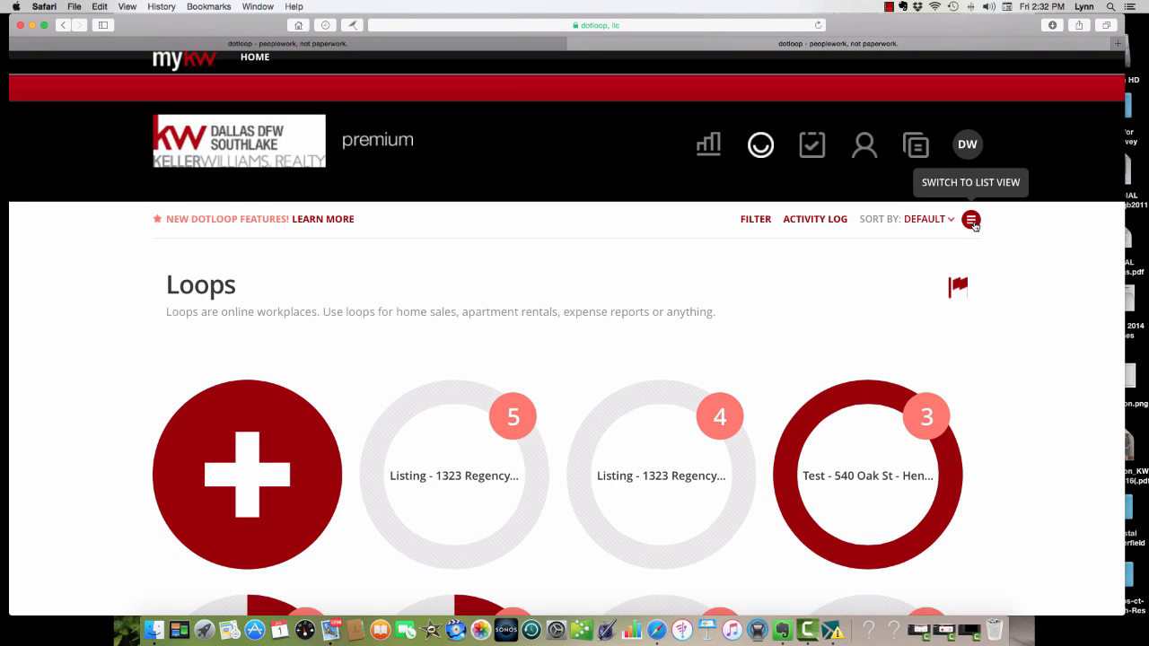
left_click(973, 222)
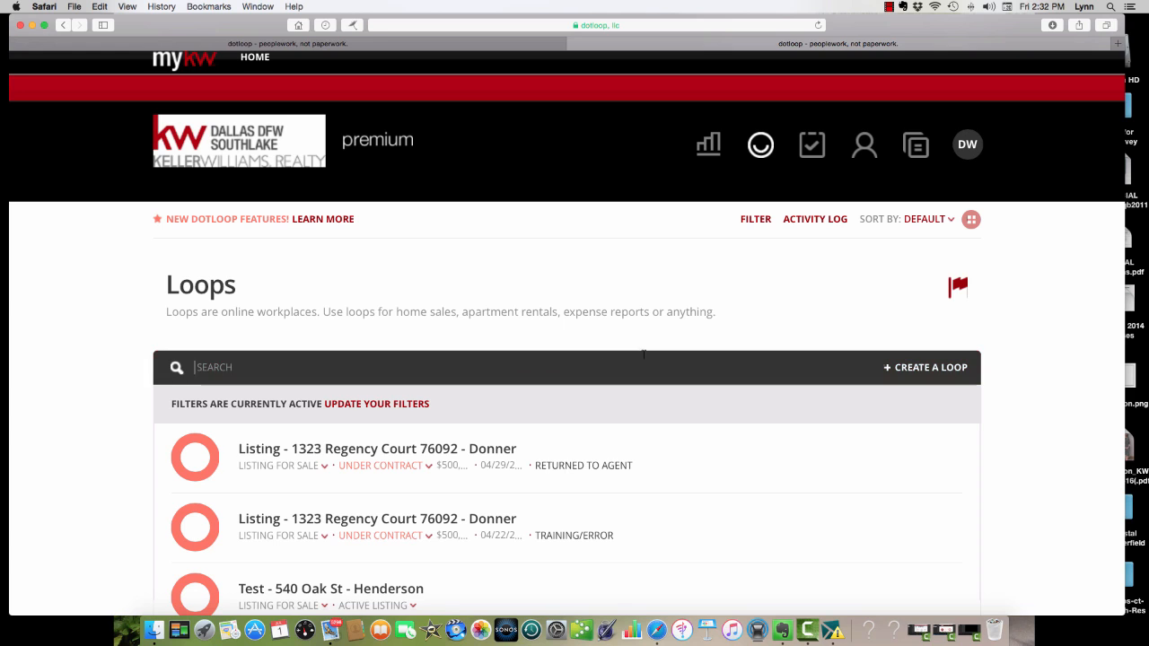
Create a loop without a template, naming it "Buyer", the property's street address and the client's last name, separated by hyphens.
scroll(649, 350, "up", 1)
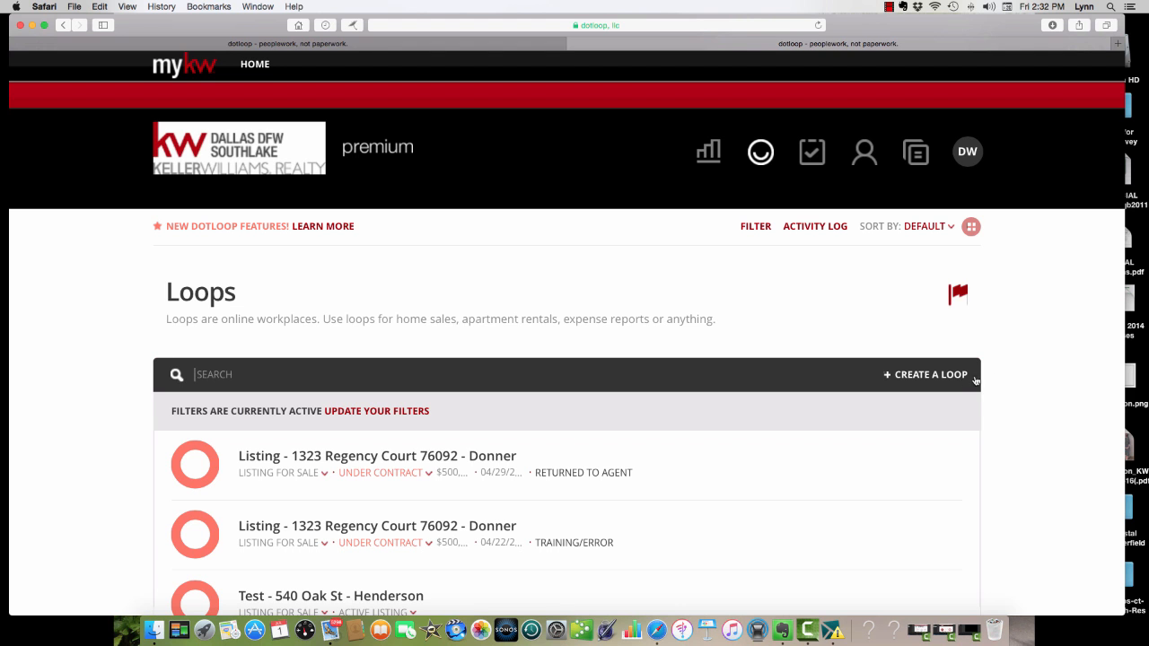
left_click(945, 379)
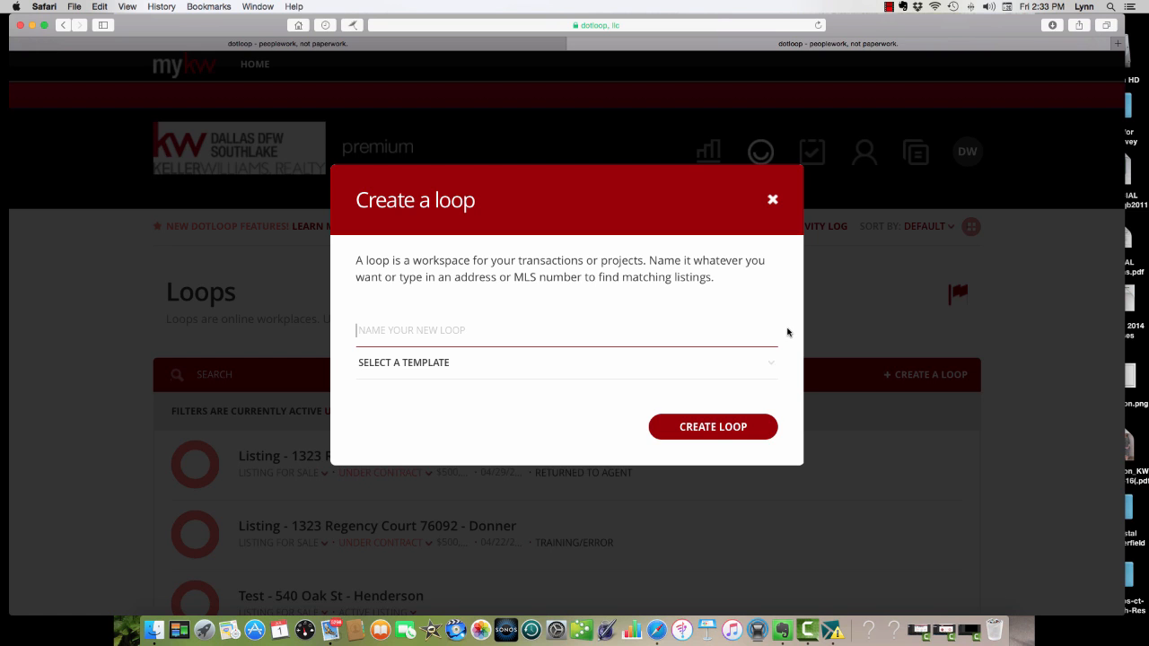
type("Buyer -")
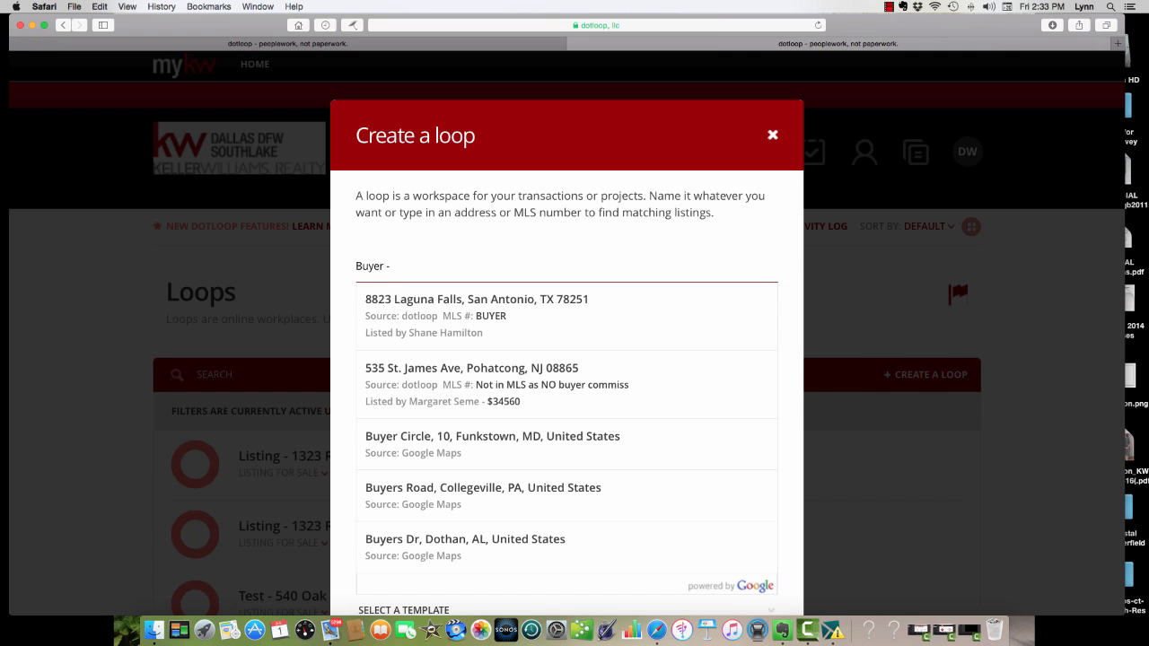
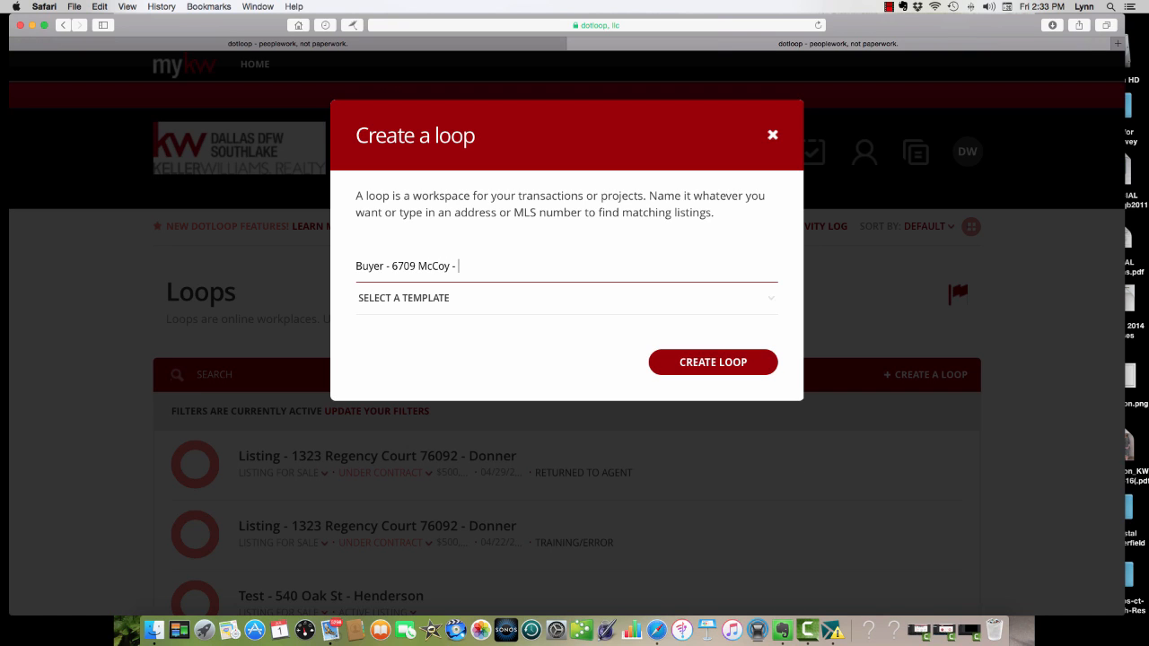
type(" Smith")
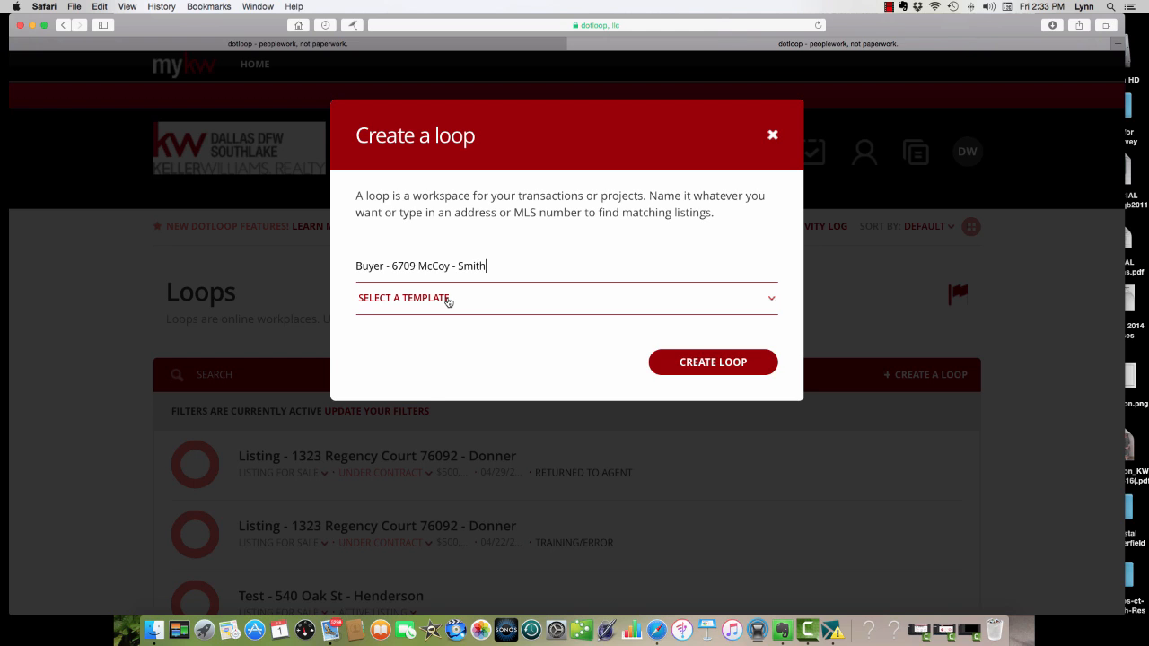
left_click(448, 299)
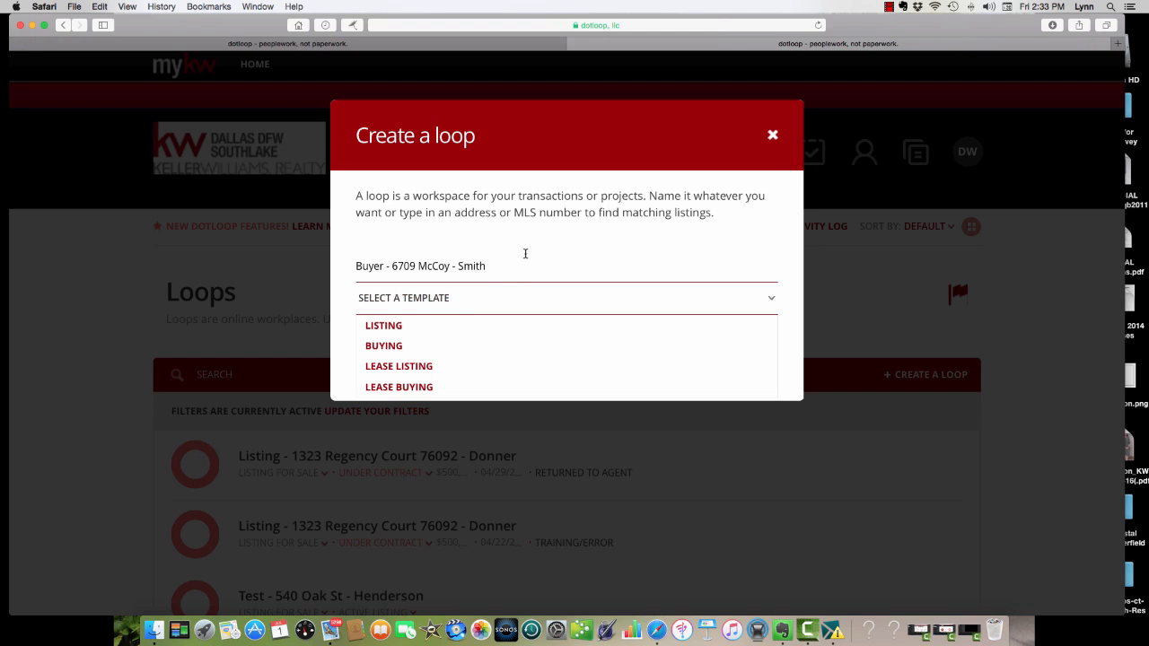
left_click(525, 254)
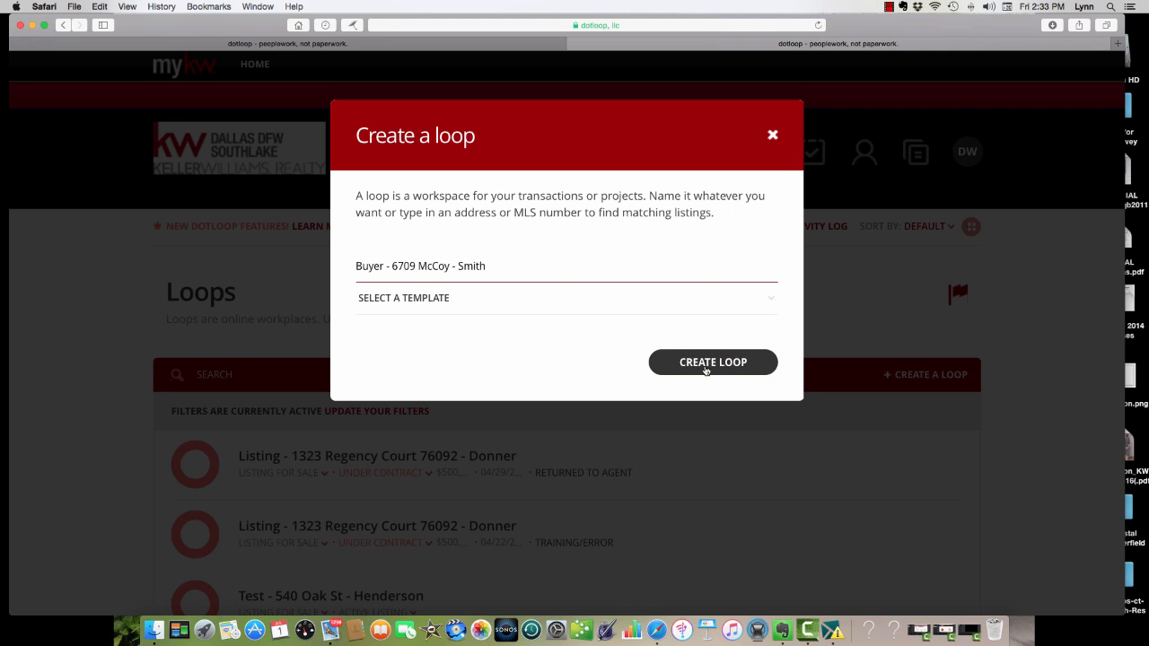
left_click(705, 366)
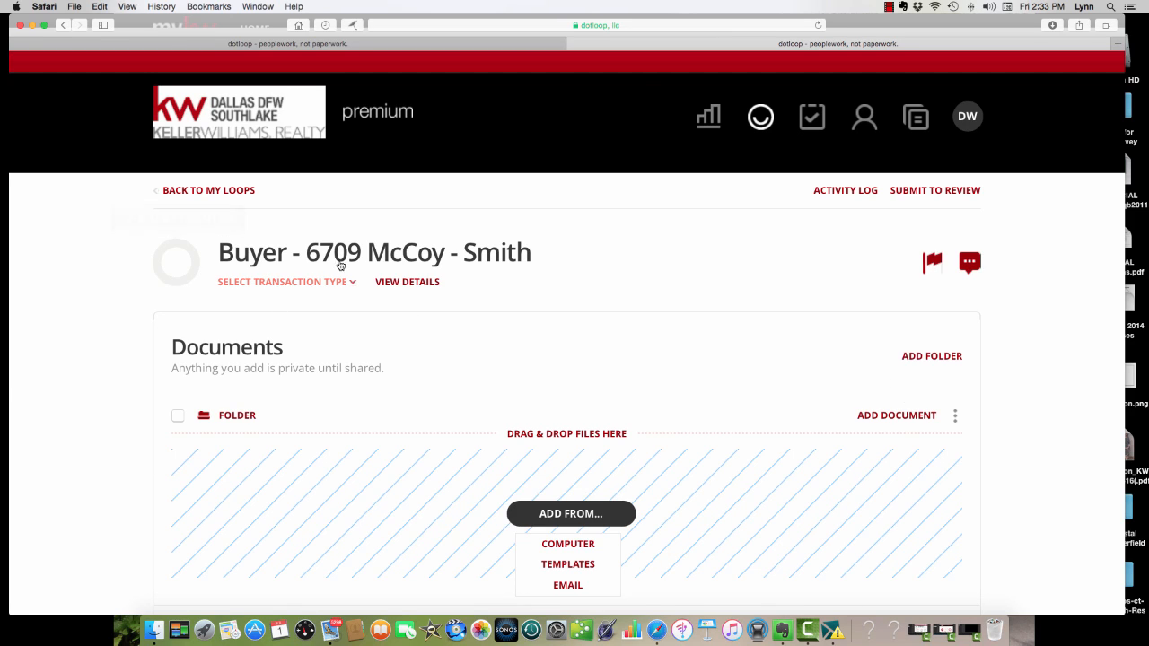
Set the new loop's transaction type to Purchase and its status to Under Contract.
left_click(279, 282)
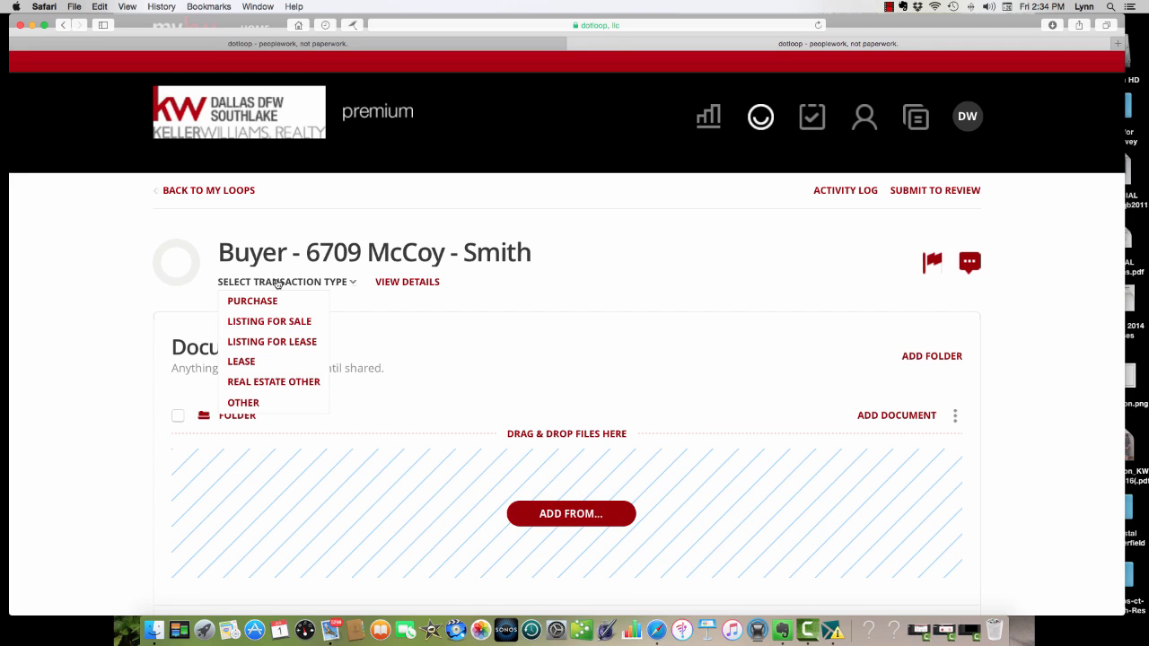
left_click(266, 303)
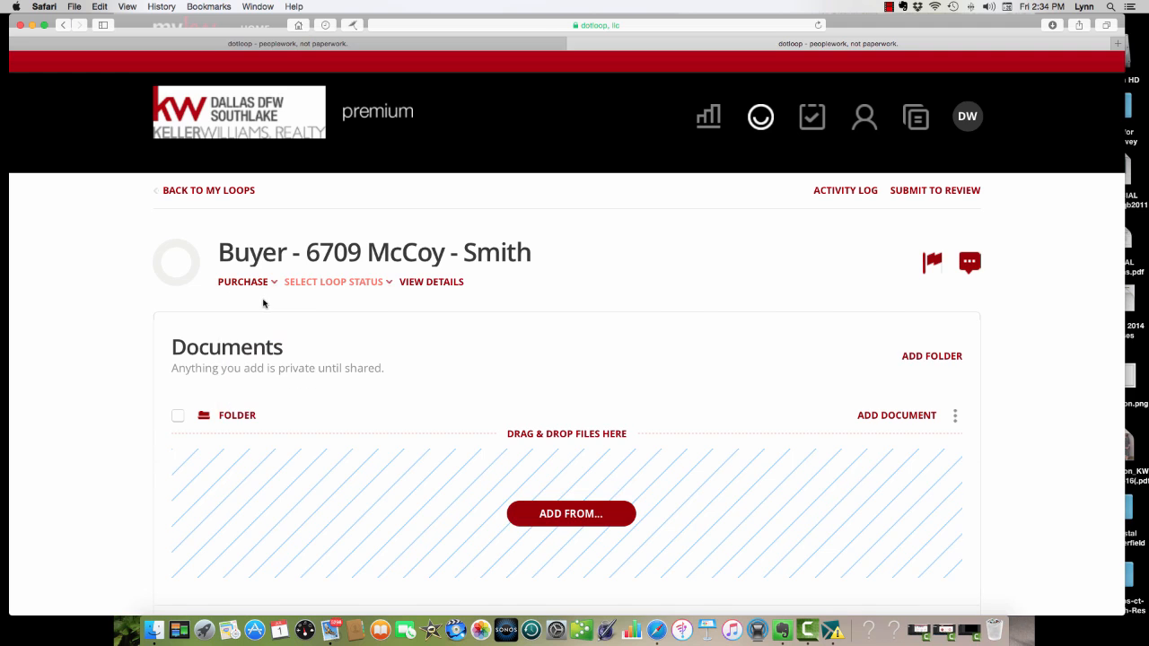
left_click(315, 286)
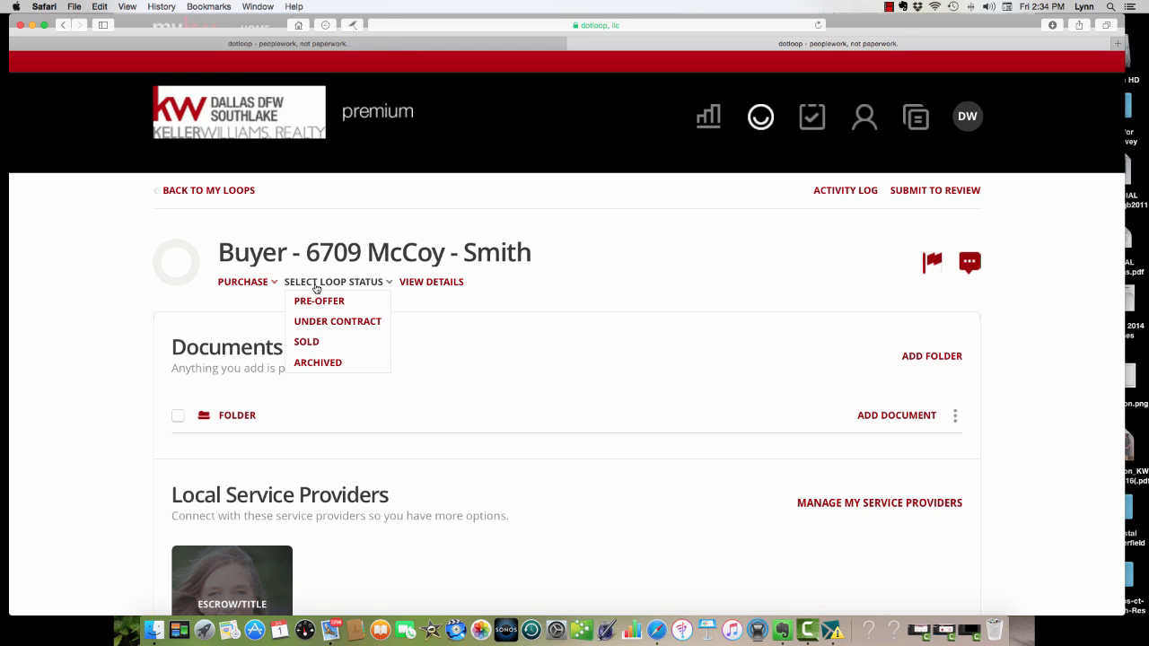
left_click(322, 323)
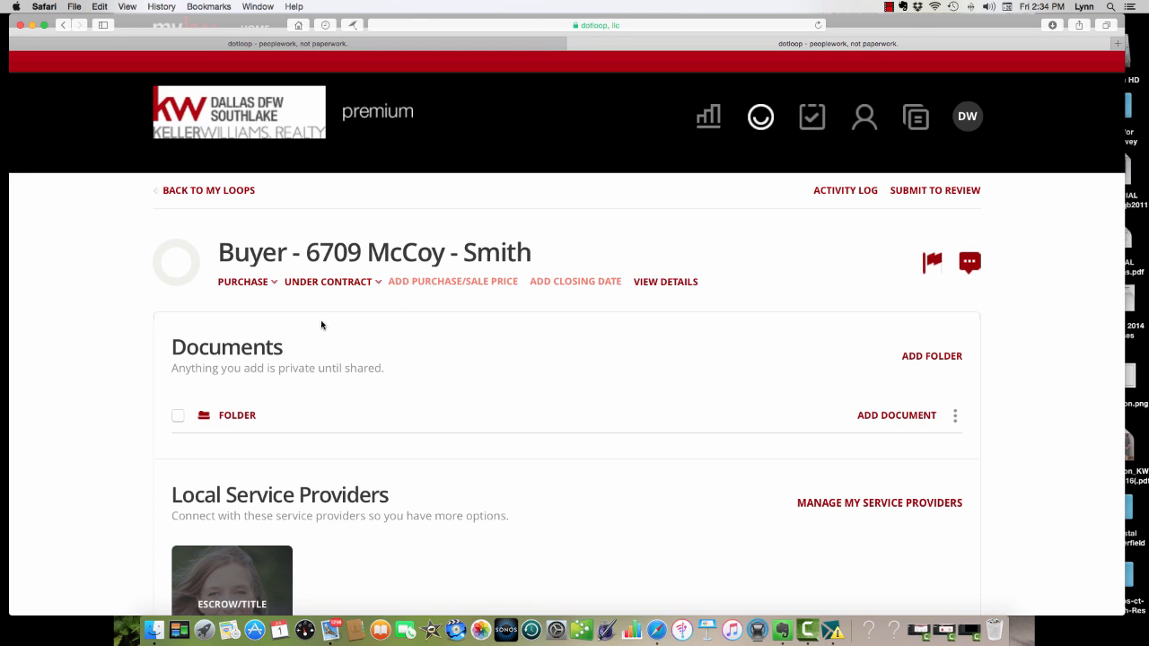
left_click(417, 282)
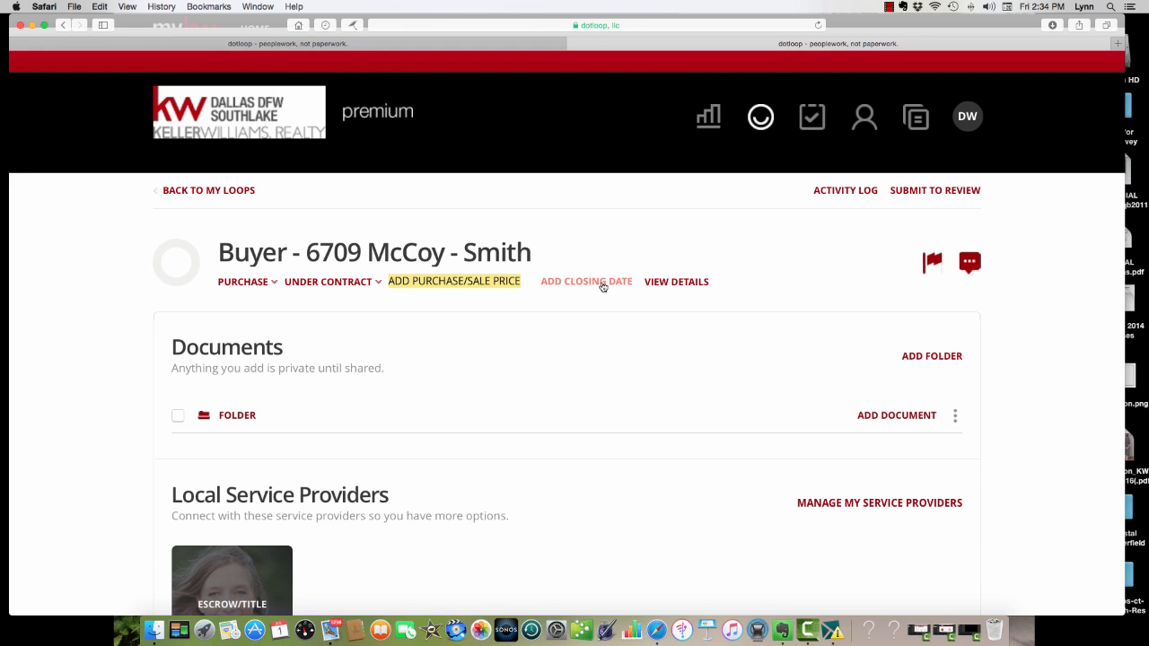
type("20000")
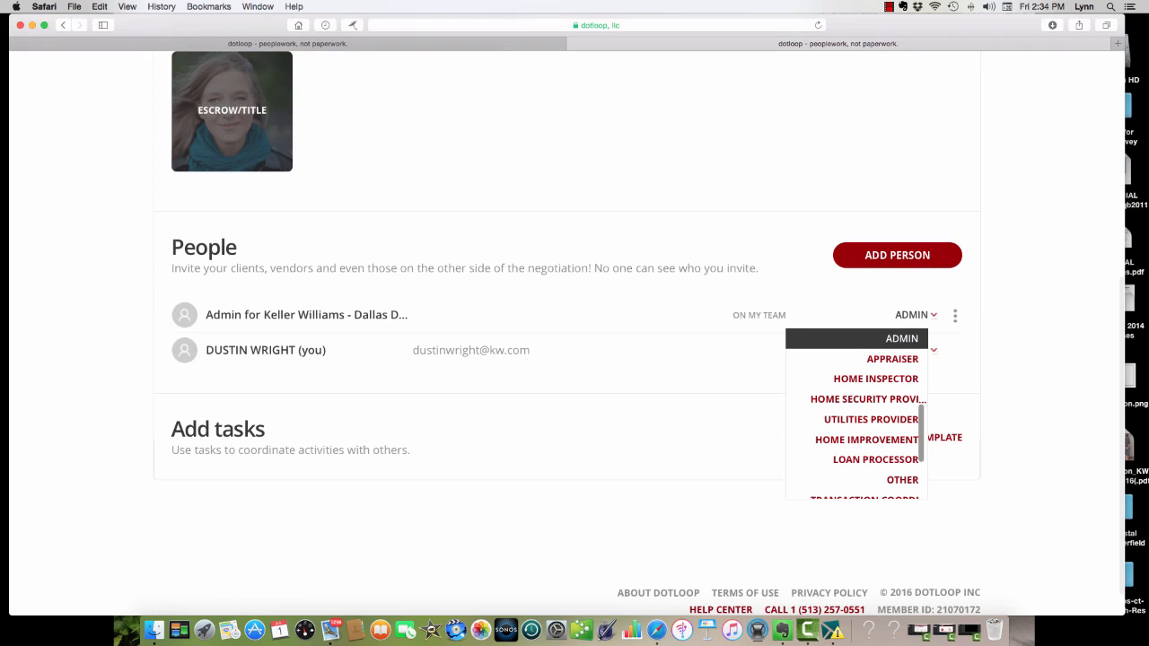
scroll(629, 283, "down", 1)
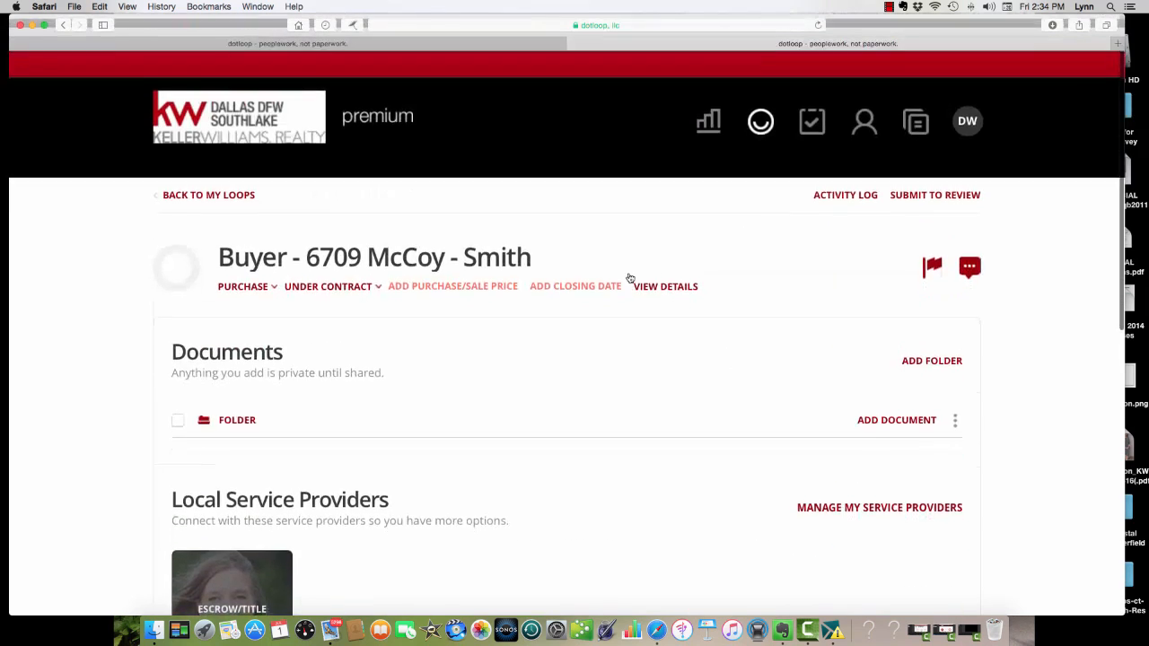
Set the loop's purchase/sale price to $200,000.
left_click(438, 284)
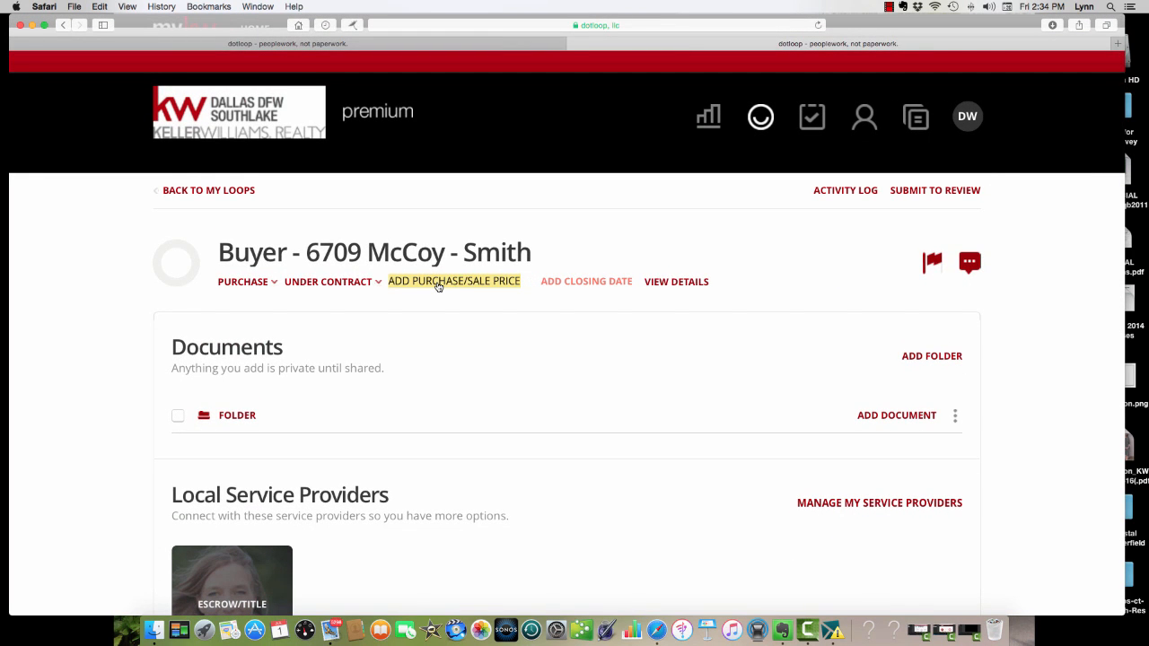
type("200000")
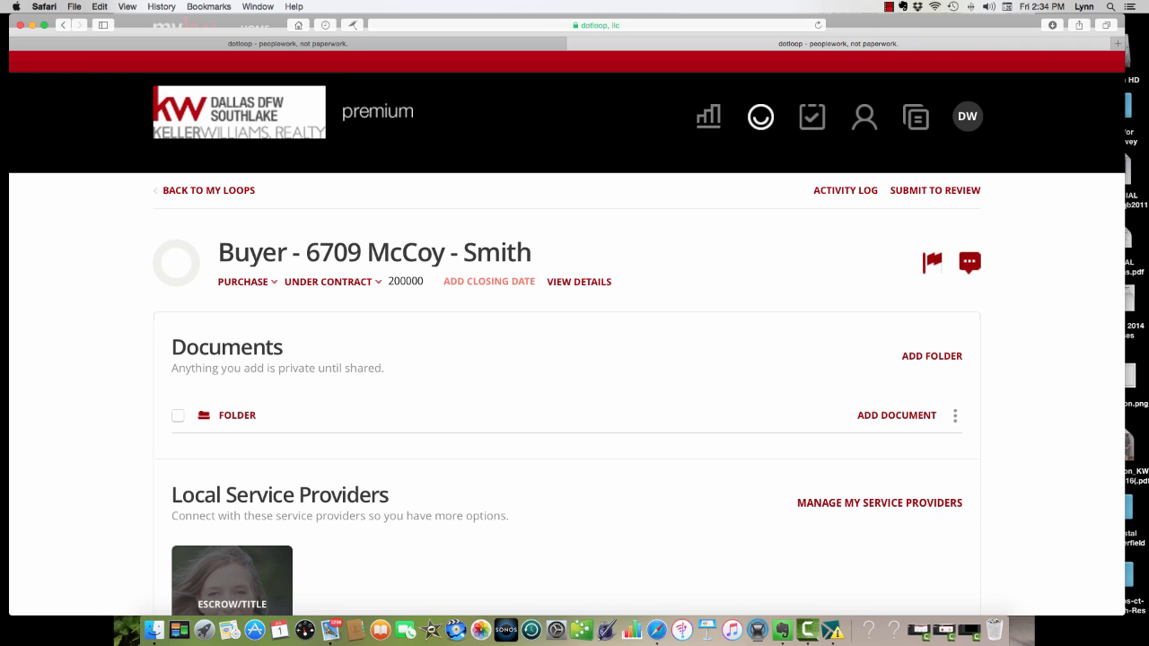
key("Return")
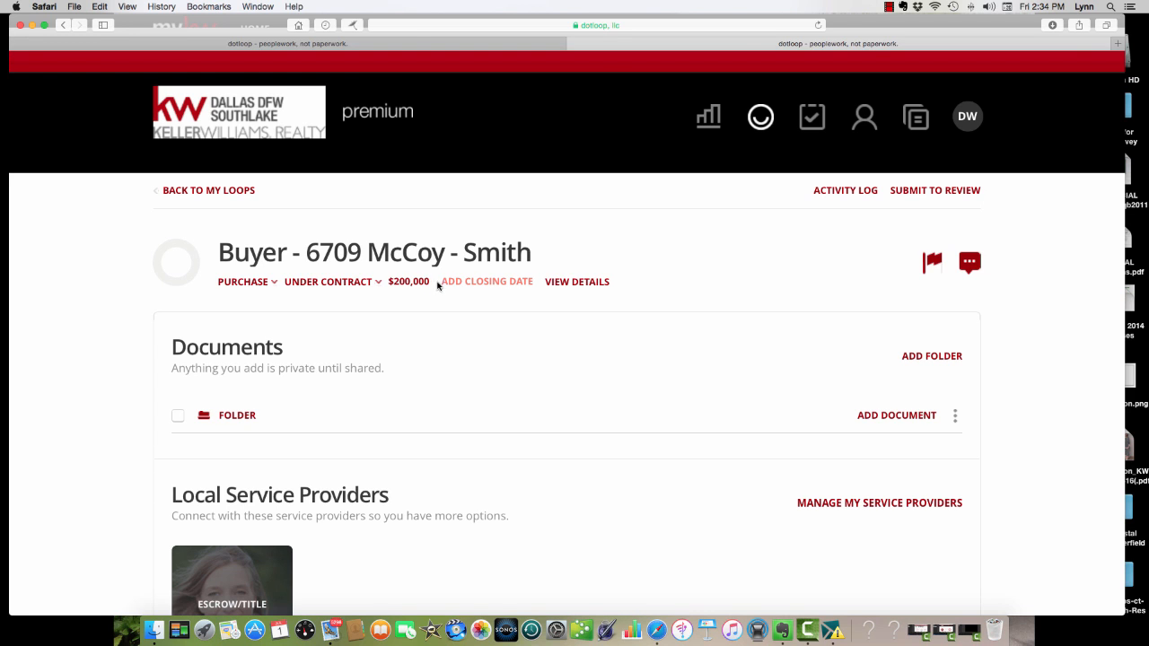
Set the loop's closing date to 07/29/2016.
left_click(492, 281)
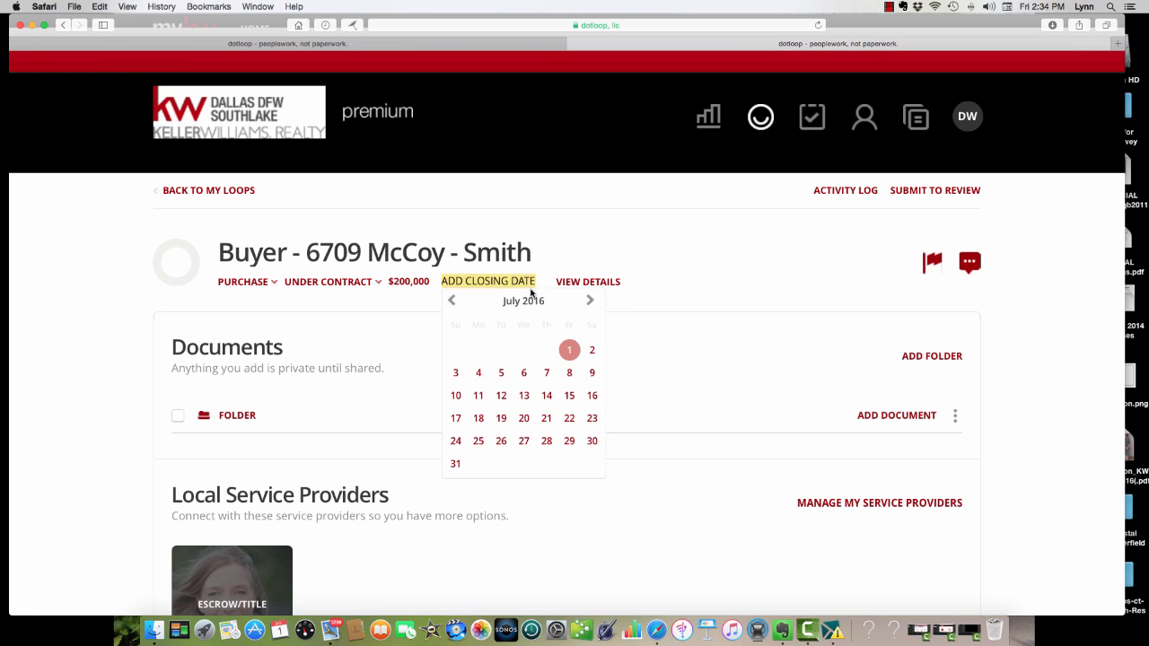
left_click(569, 442)
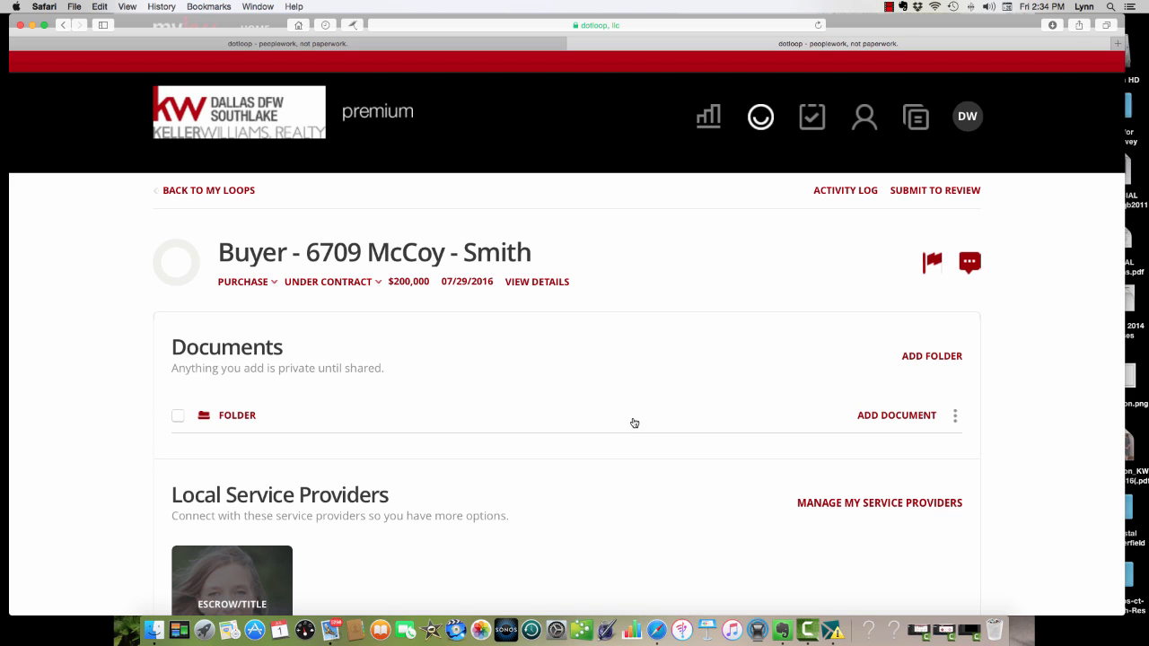
left_click(472, 282)
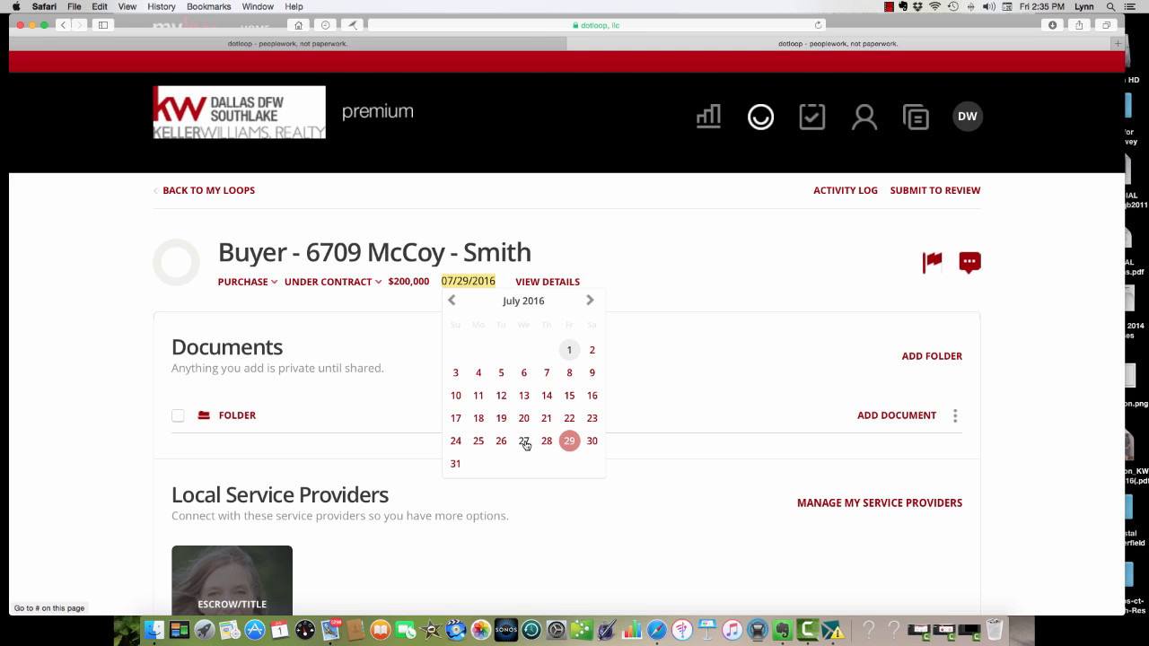
left_click(569, 440)
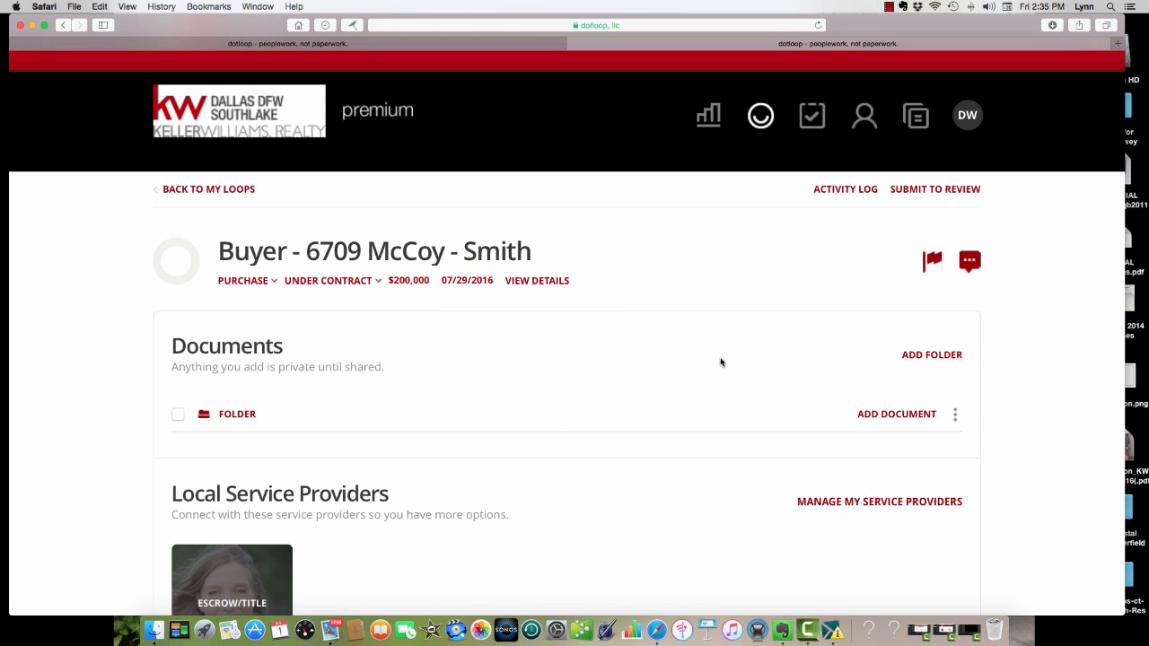
Rename the loop's default document folder to "contract folder".
left_click(954, 413)
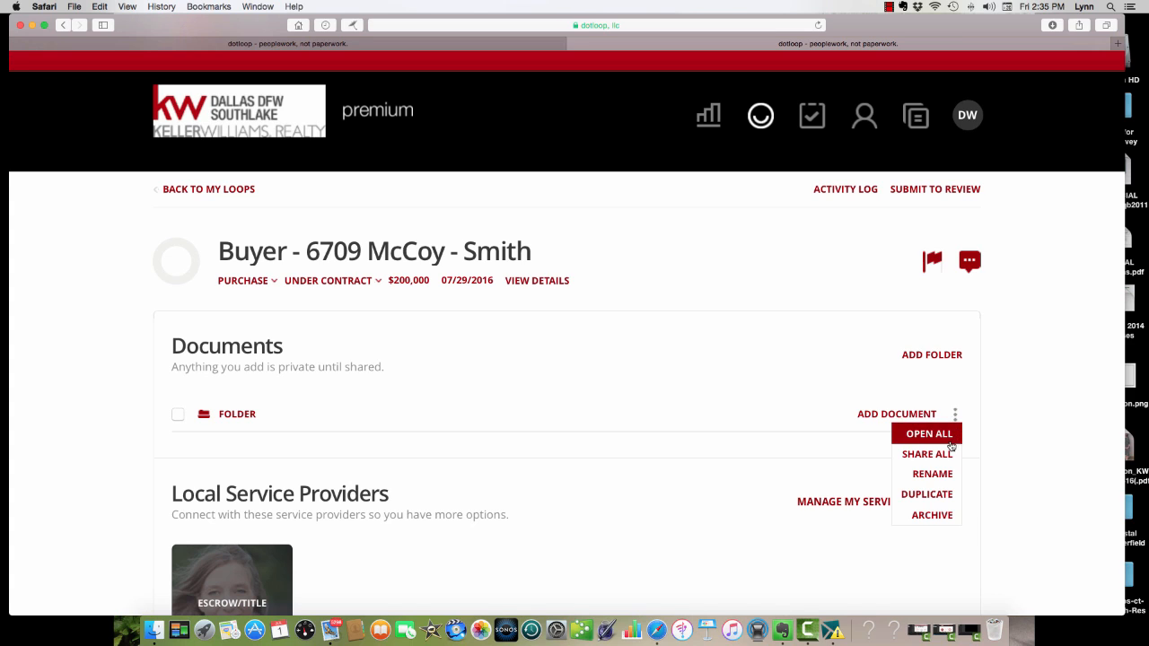
left_click(938, 474)
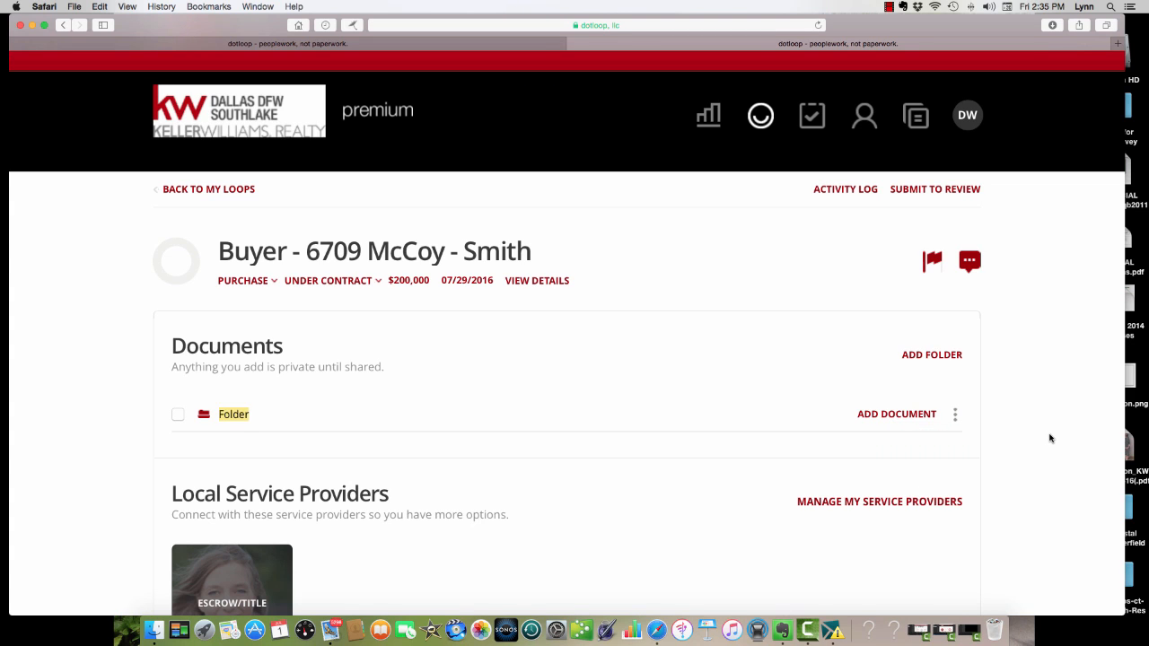
type("contract gold")
key("BackSpace")
key("BackSpace")
key("BackSpace")
key("BackSpace")
type("folder")
key("Return")
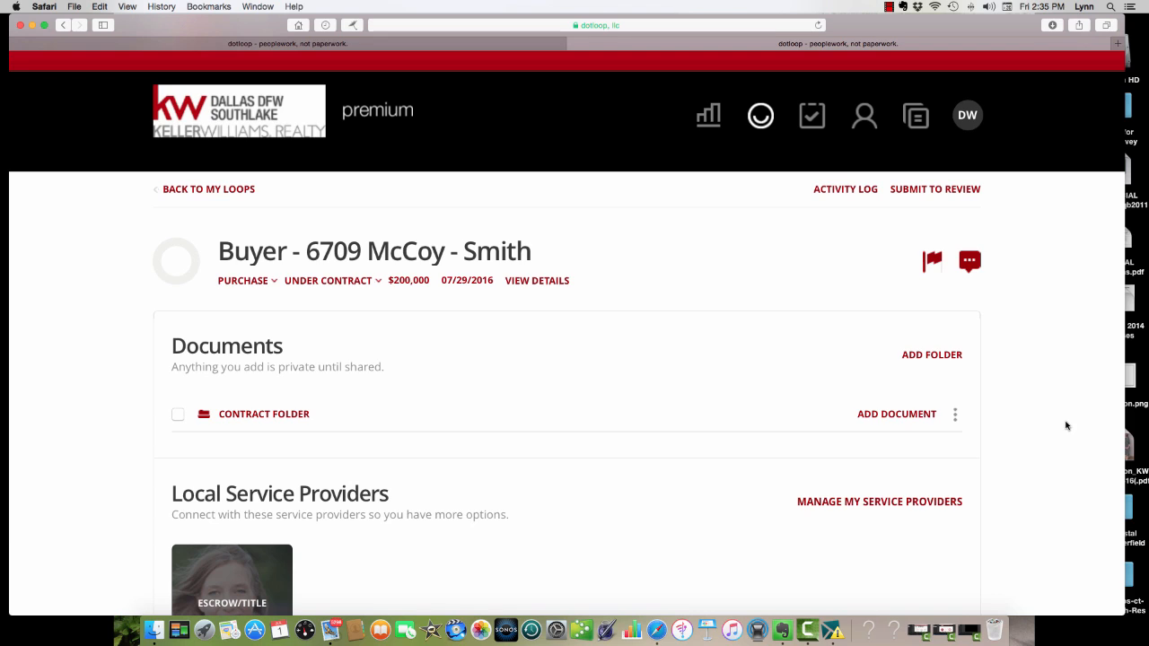
left_click(898, 416)
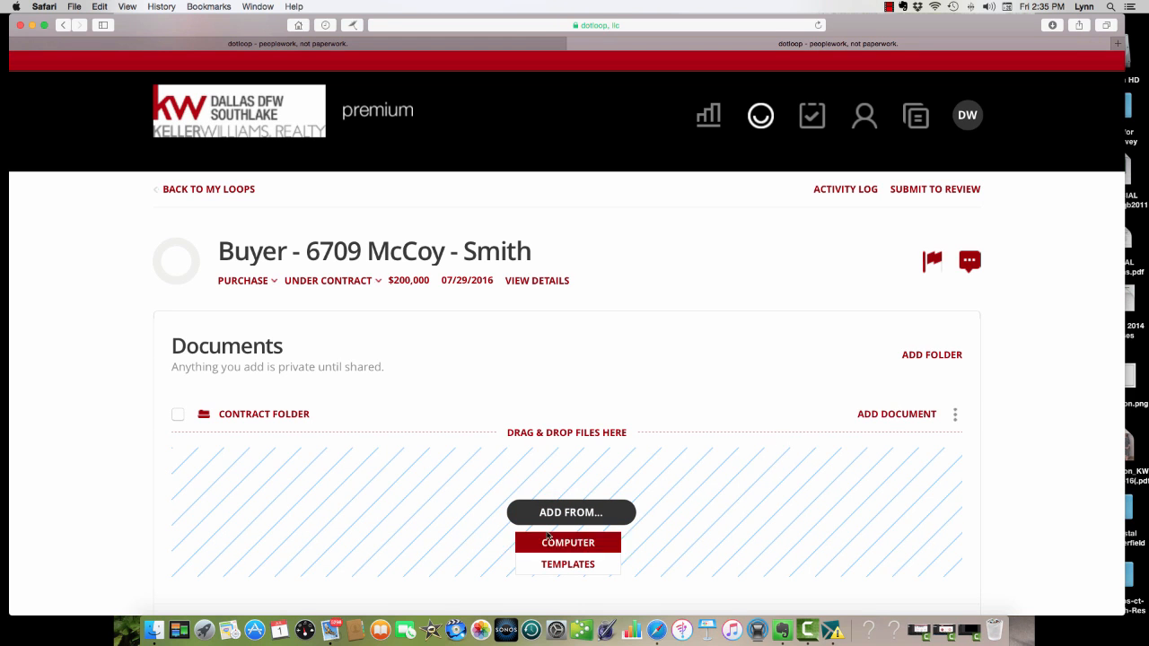
left_click(560, 549)
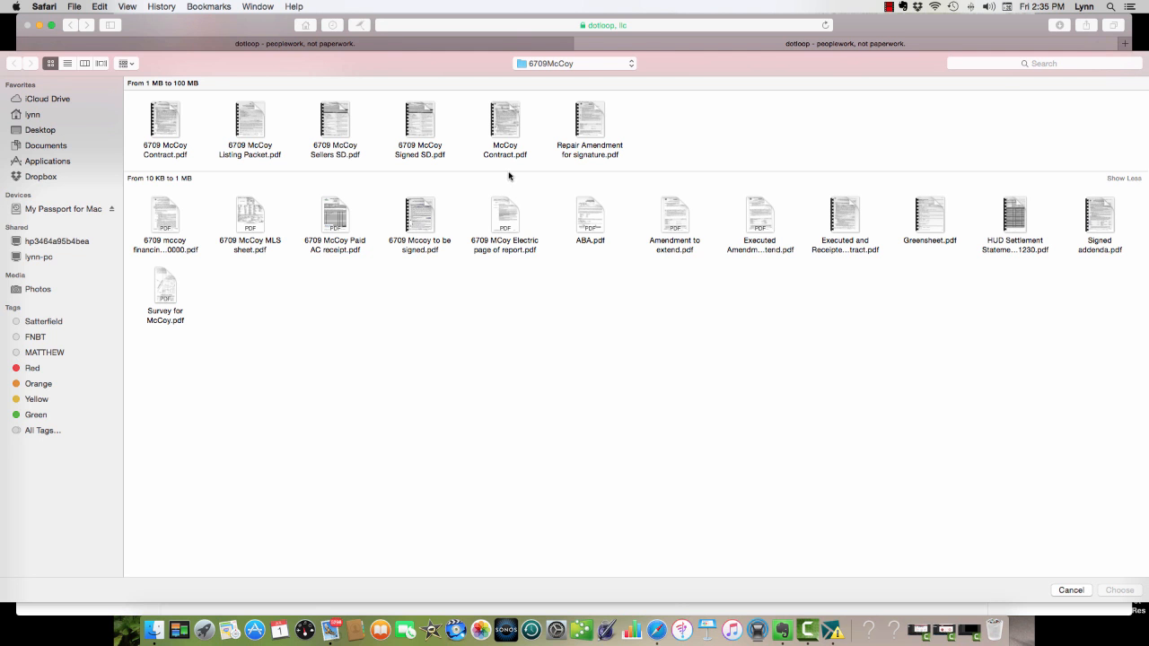
double_click(510, 122)
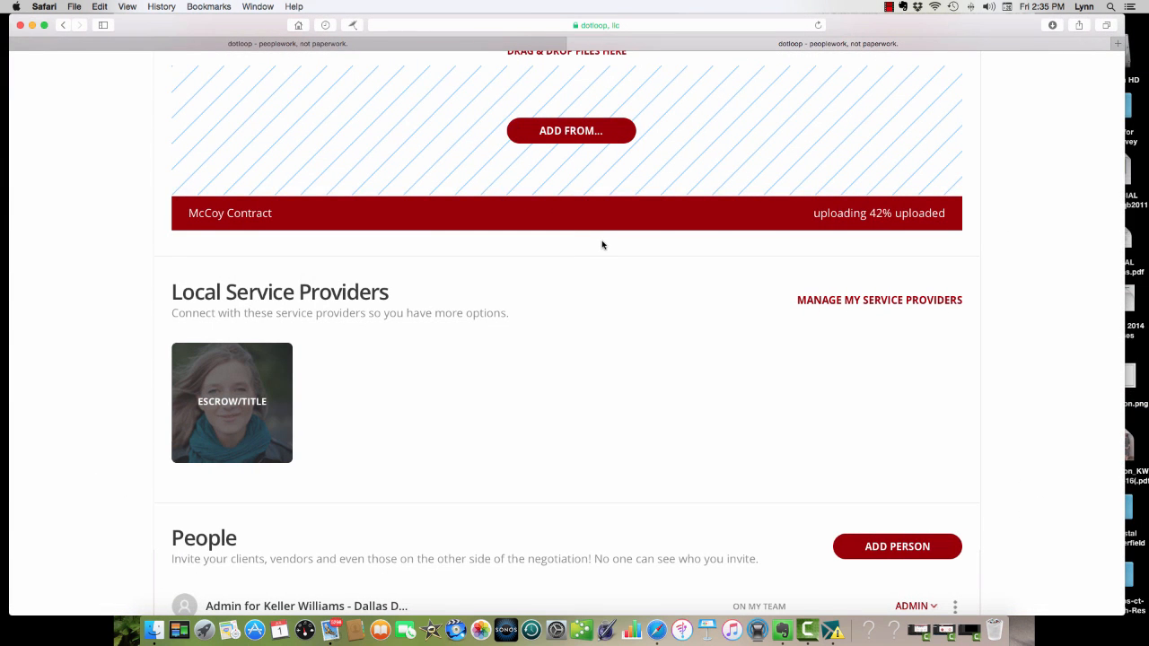
scroll(602, 244, "down", 1)
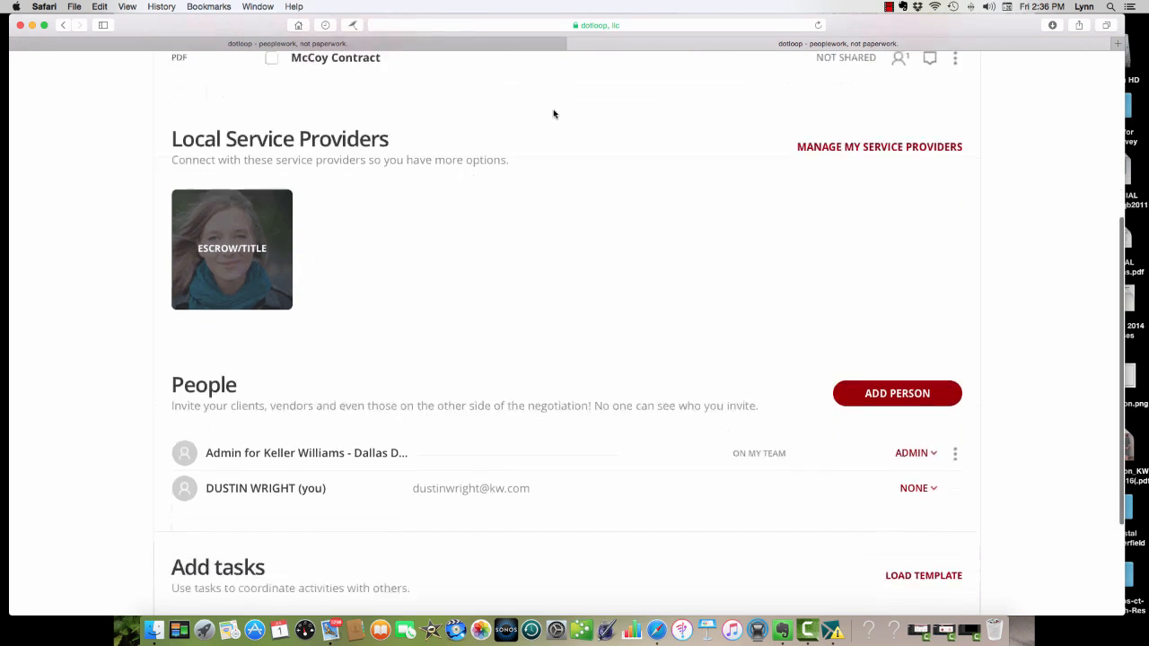
scroll(553, 115, "up", 4)
scroll(554, 116, "up", 2)
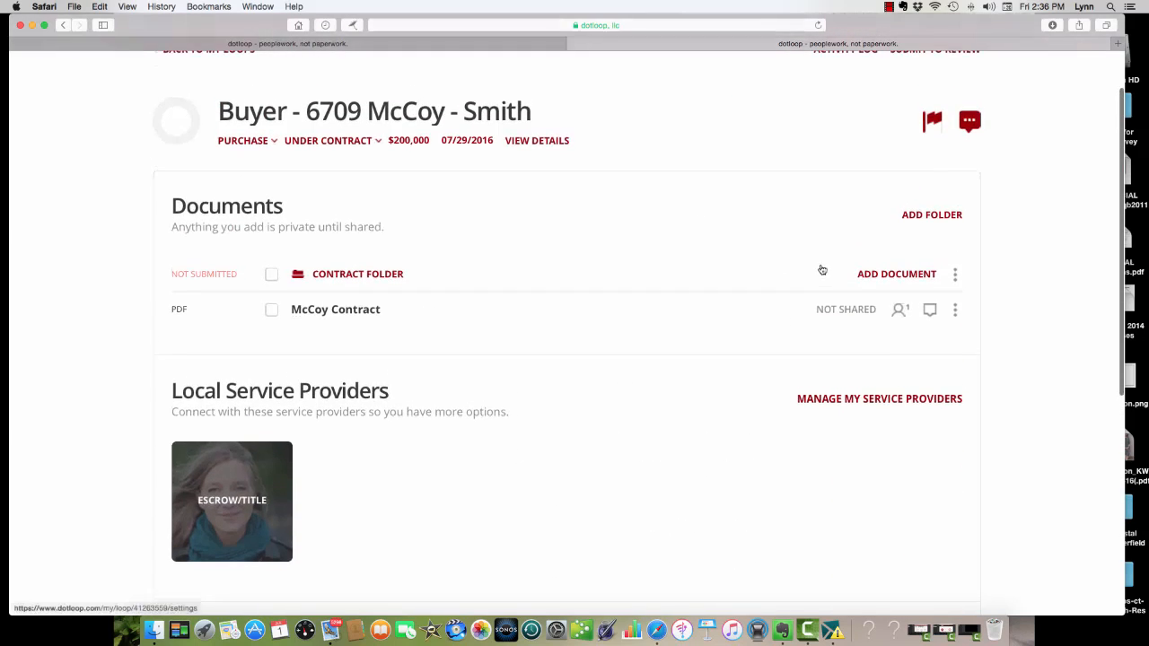
left_click(884, 275)
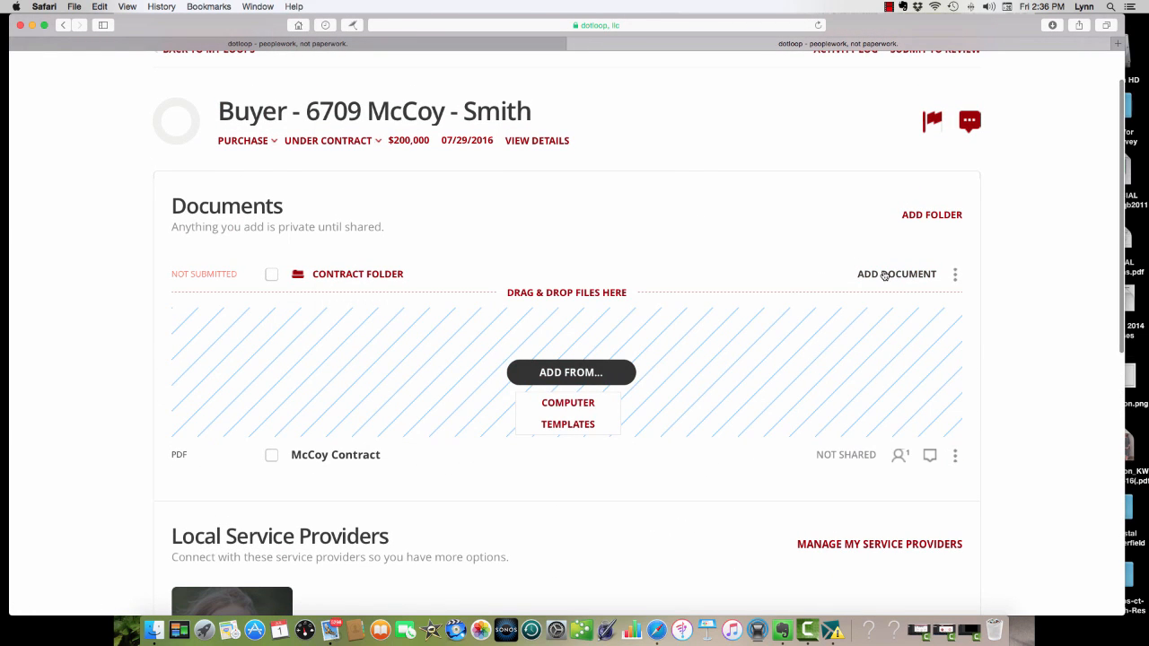
left_click(568, 403)
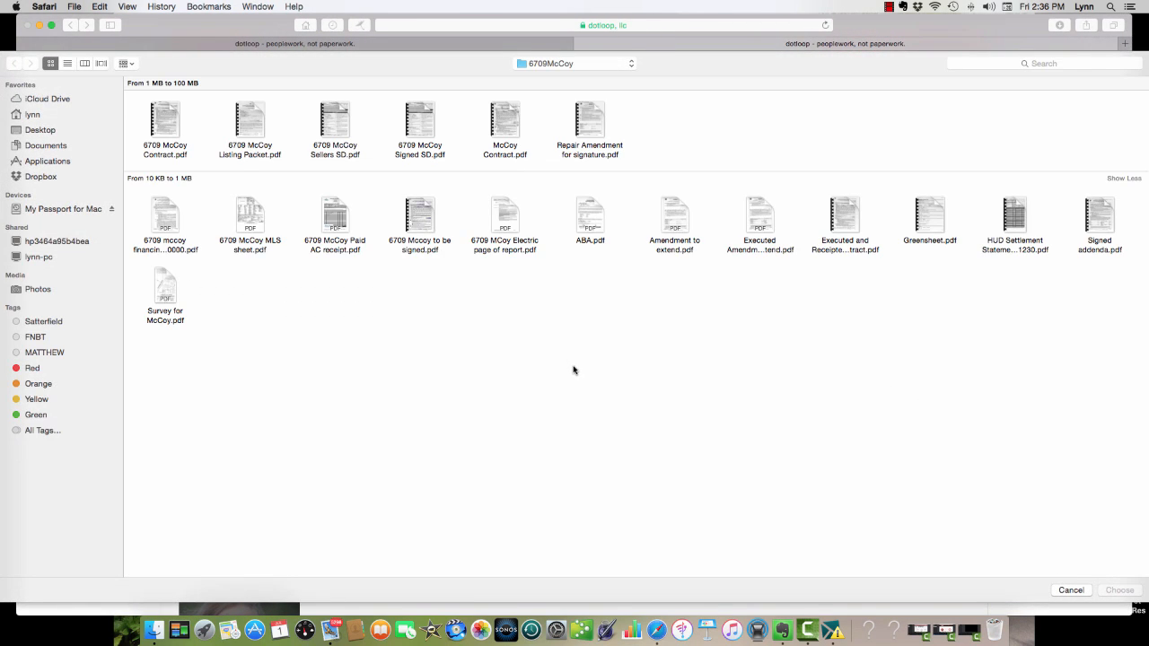
double_click(251, 228)
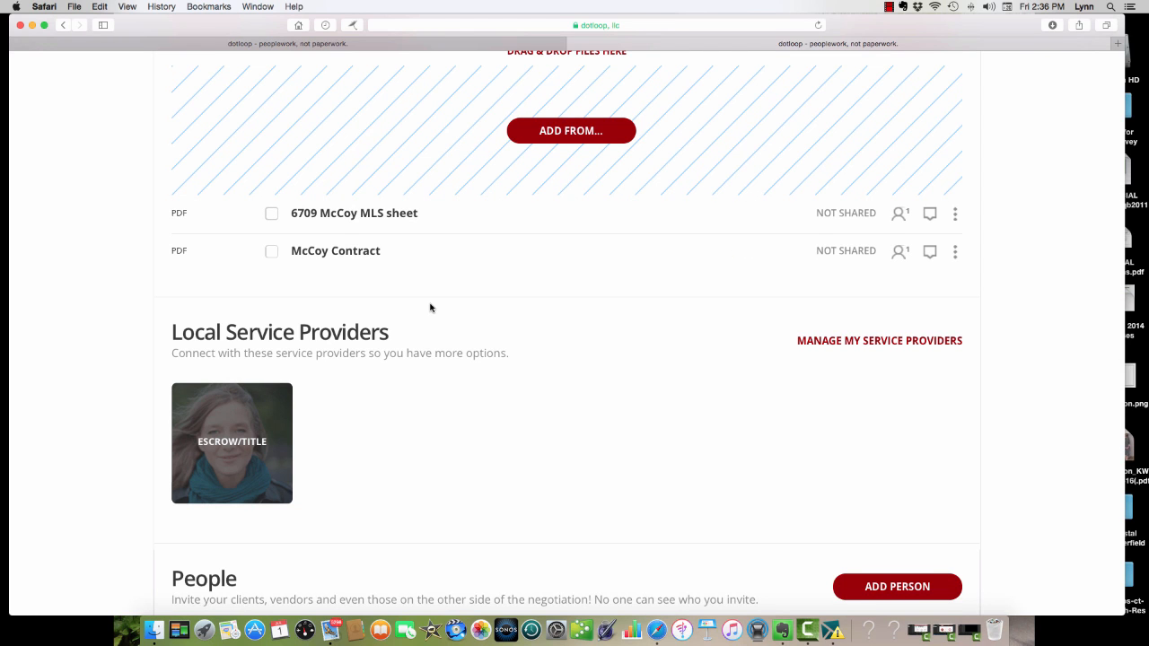
scroll(430, 307, "up", 2)
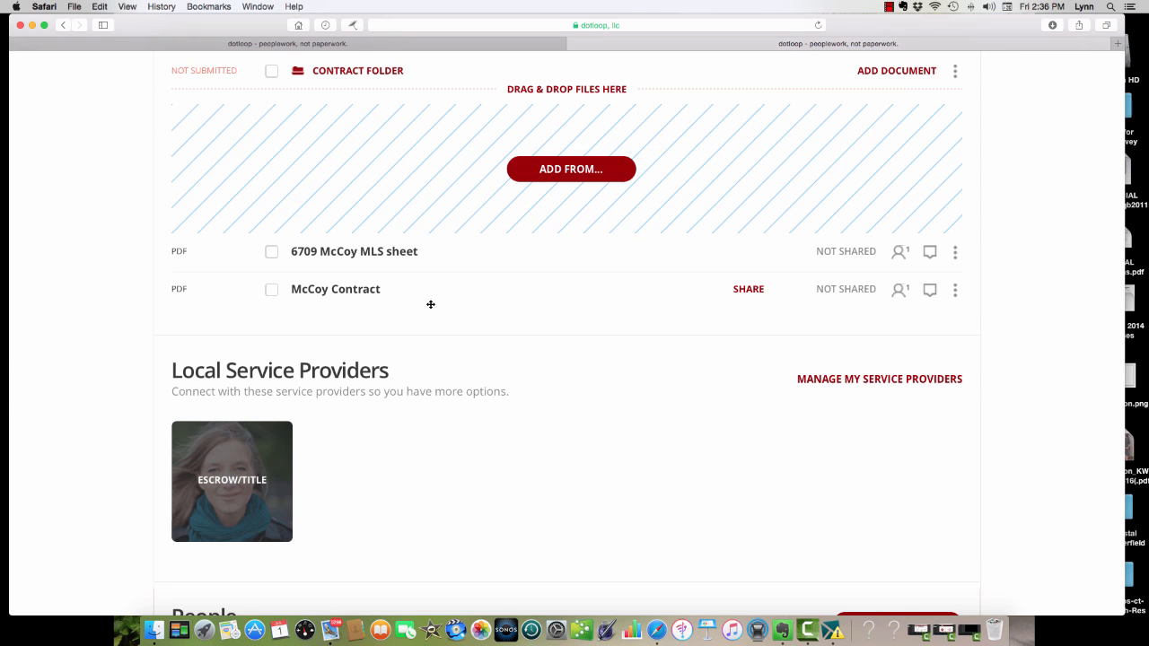
left_click(599, 173)
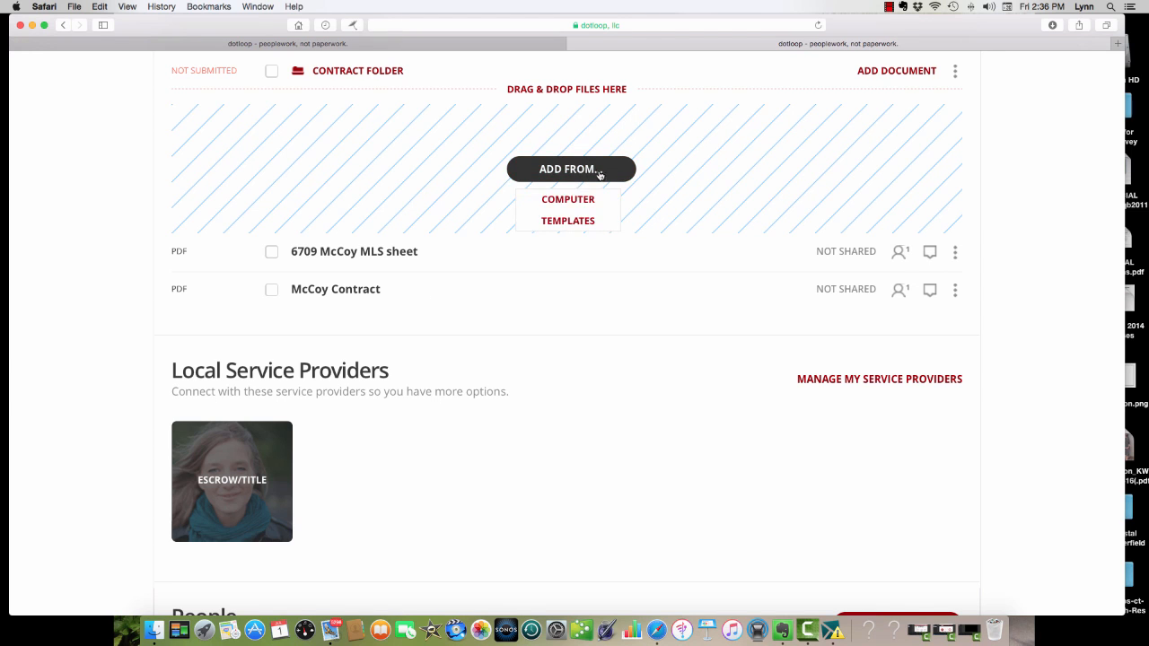
left_click(568, 199)
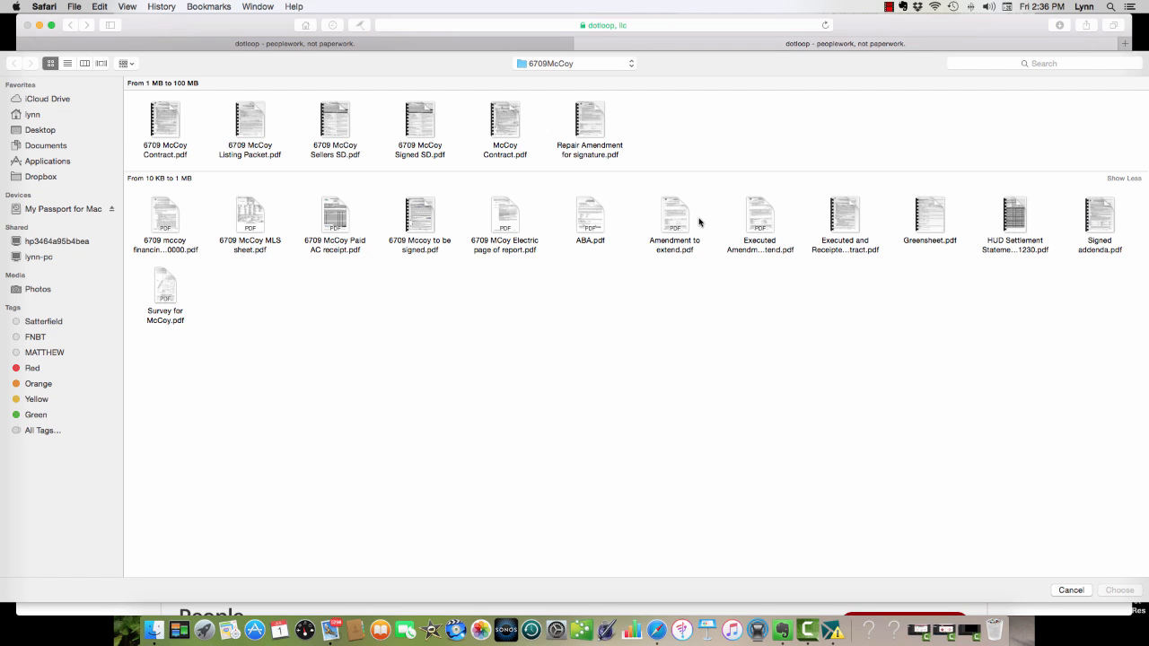
mouse_move(412, 228)
double_click(344, 150)
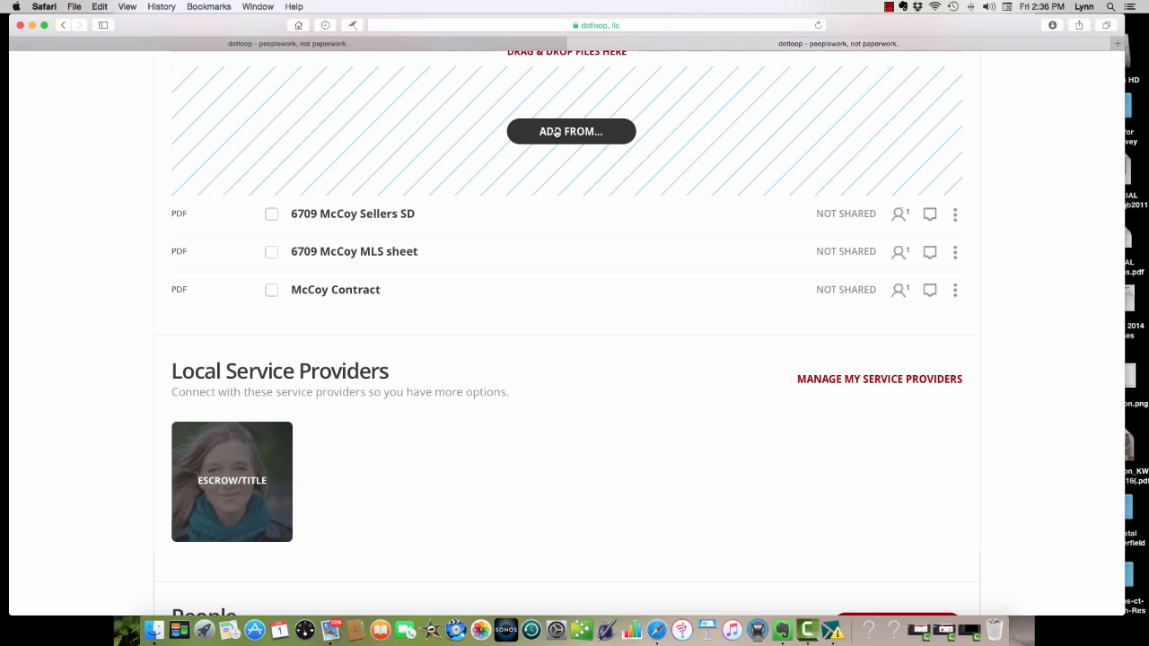
Add a document folder named "misc folder" to the loop and move it below the contract folder.
scroll(556, 132, "down", 1)
scroll(554, 132, "up", 3)
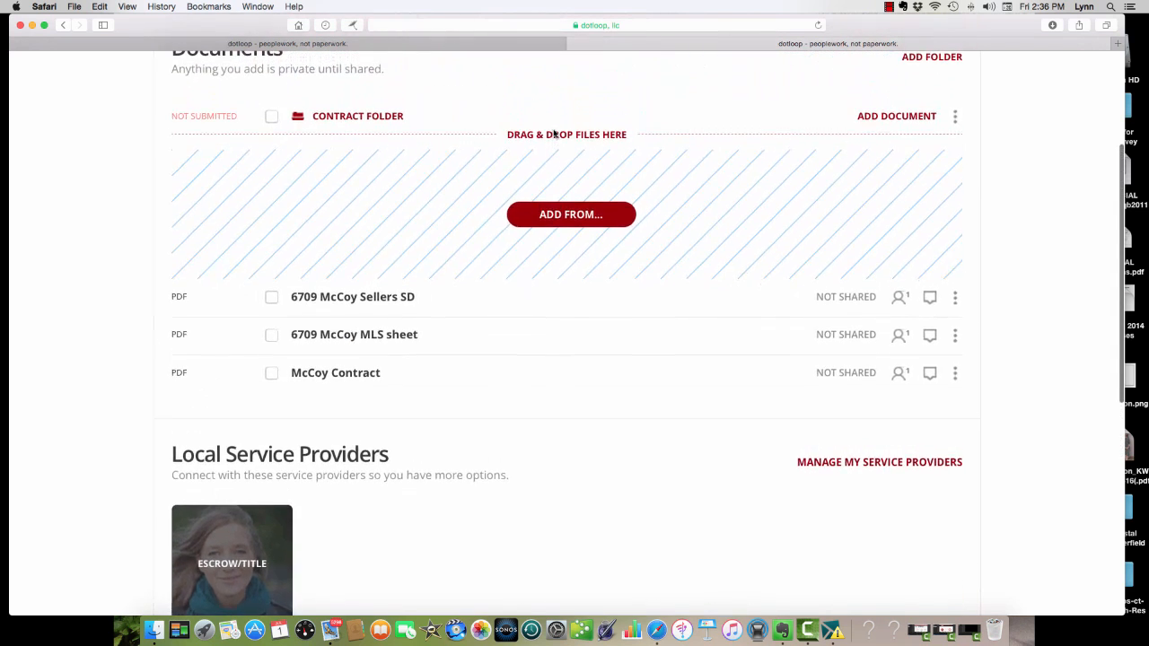
scroll(553, 132, "up", 1)
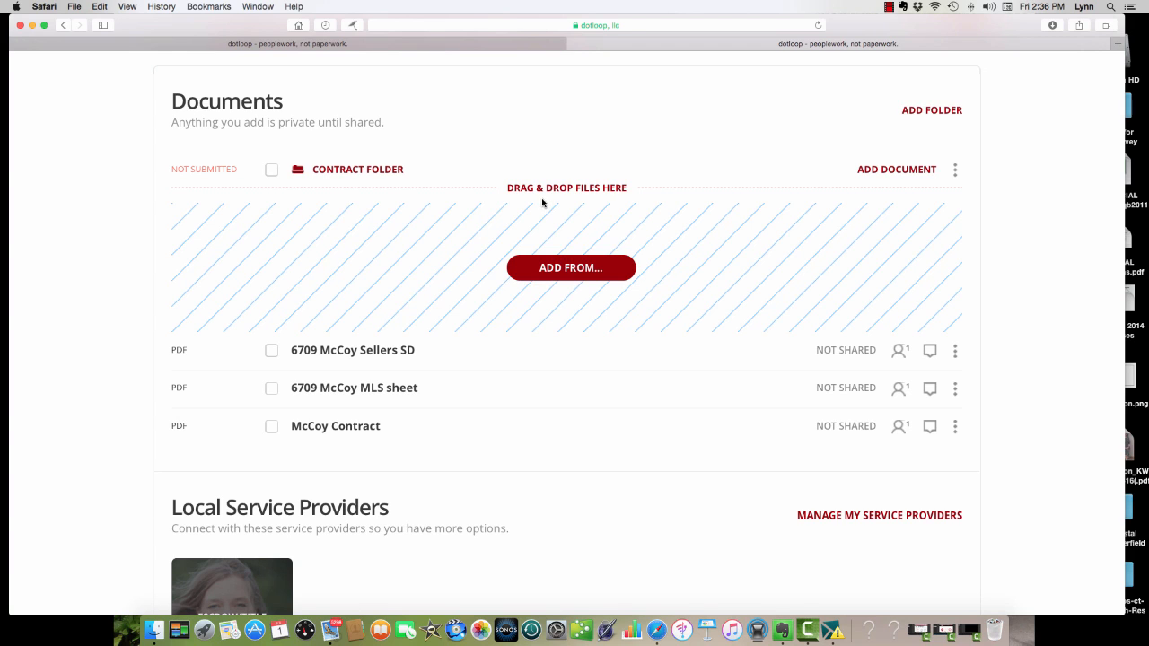
left_click(919, 114)
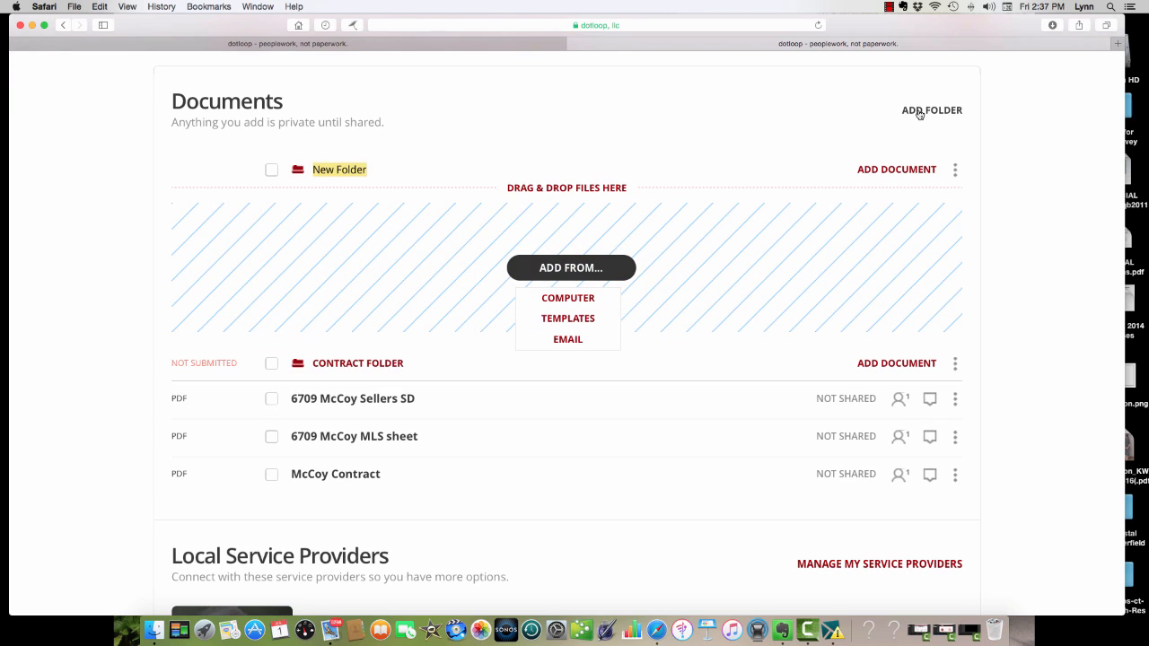
type("misc")
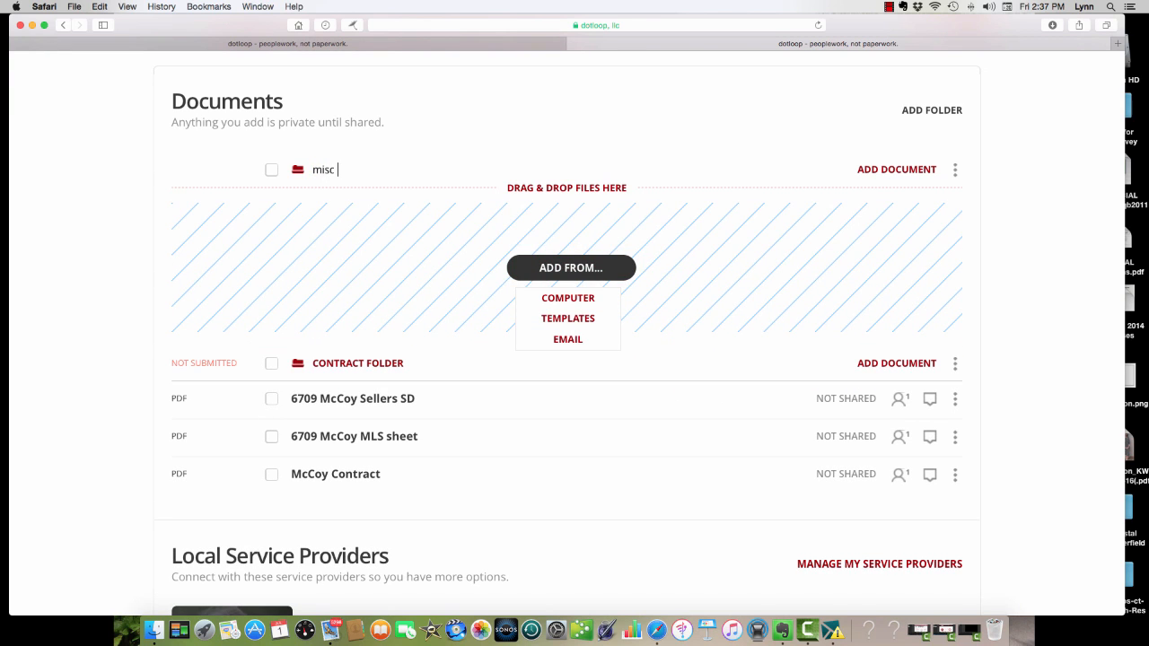
type(" folder")
key("Return")
left_click_drag(365, 174, 331, 333)
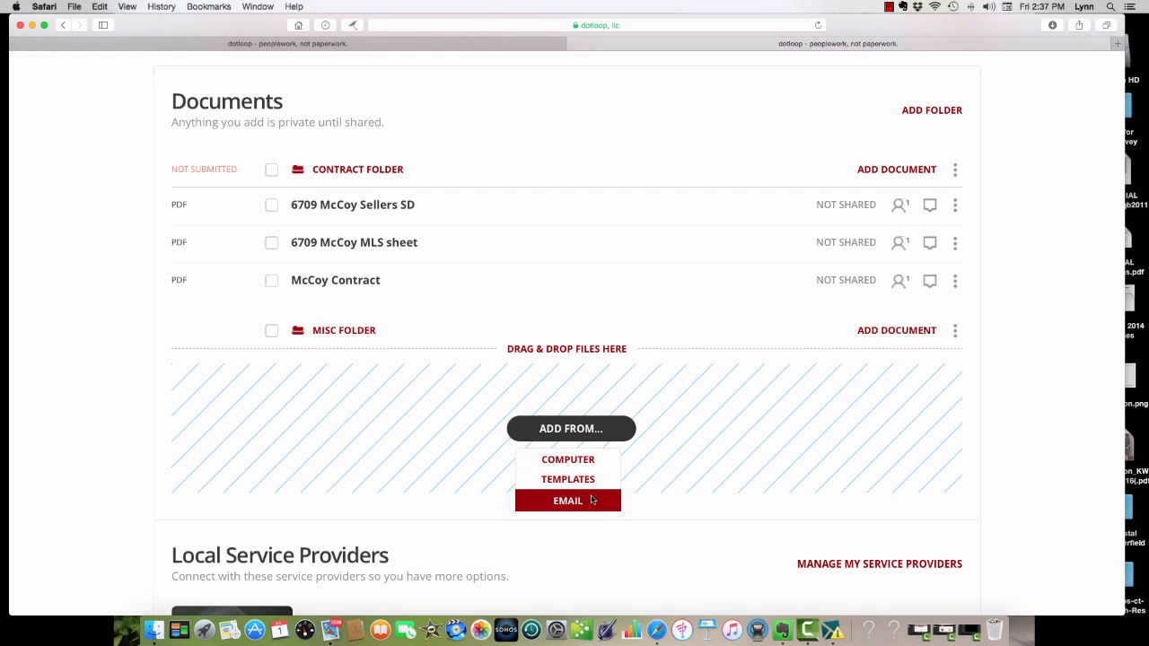
left_click(561, 460)
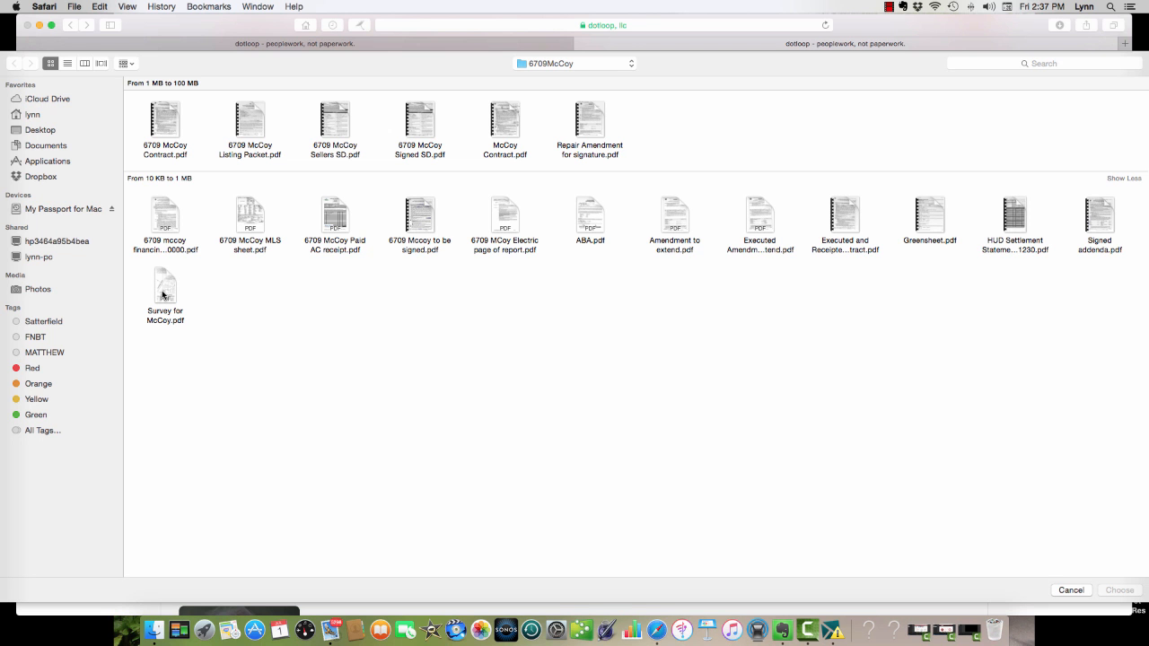
double_click(163, 294)
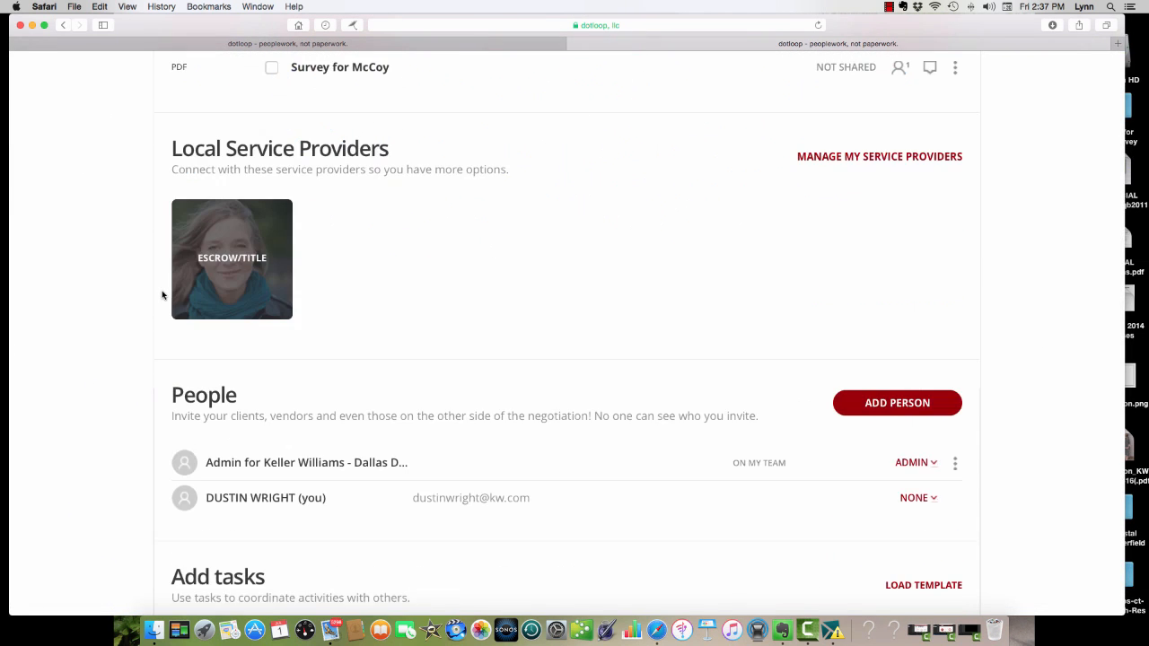
scroll(545, 325, "down", 1)
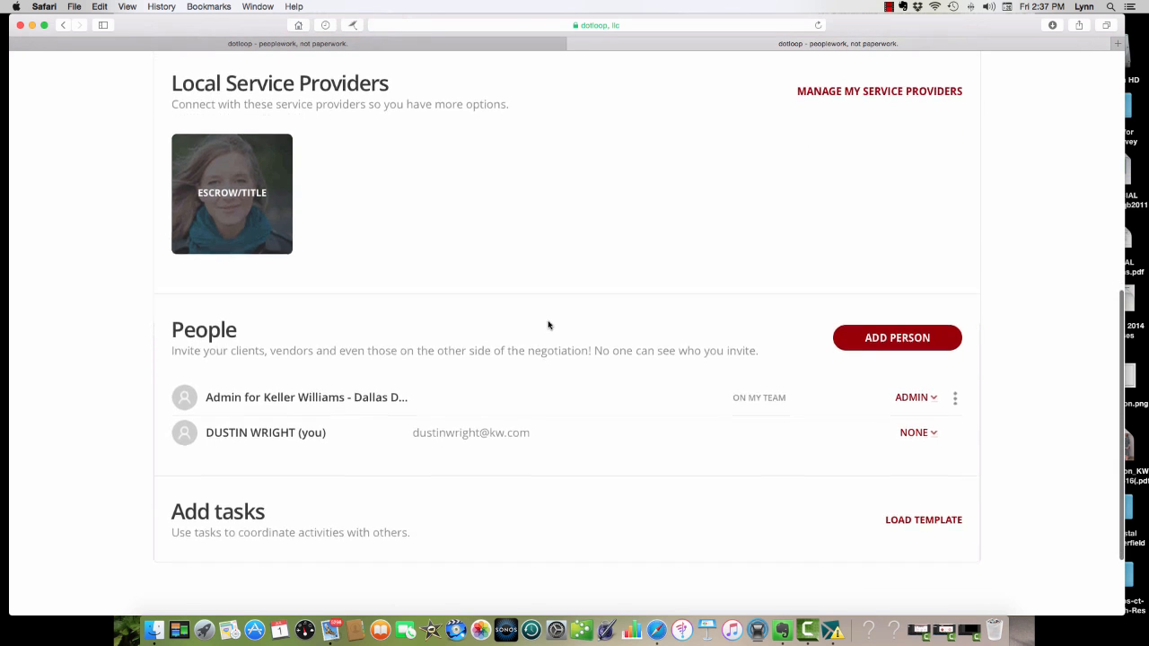
Select the contract folder for review submission with the type Buying, and close the form without submitting.
scroll(548, 324, "up", 5)
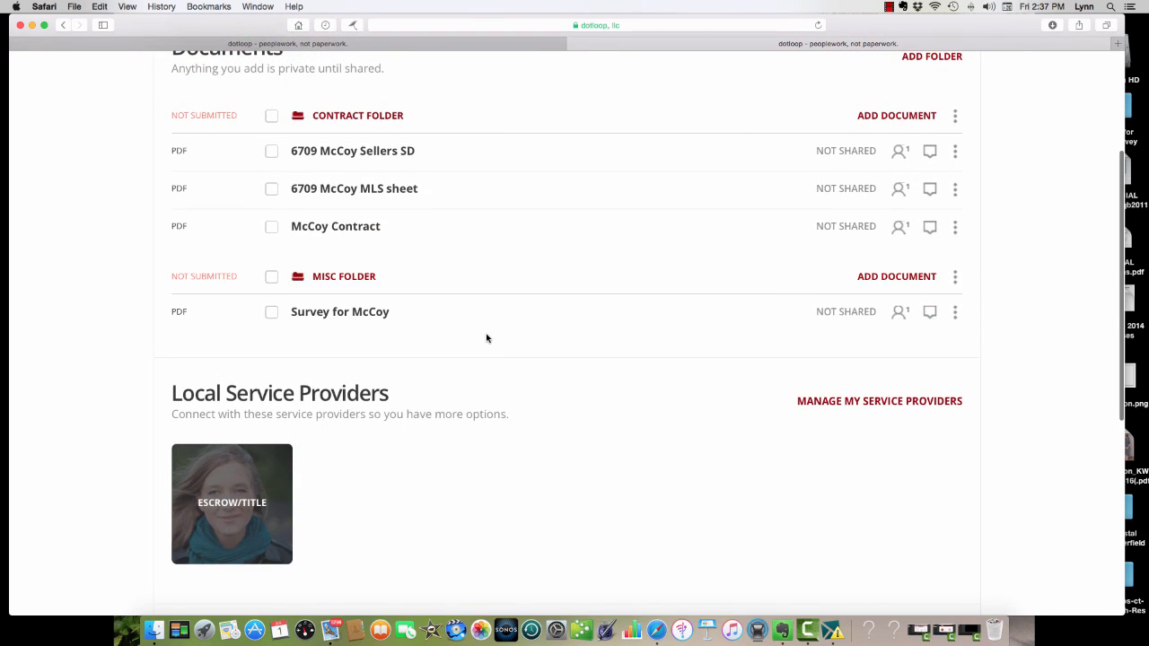
scroll(484, 334, "up", 2)
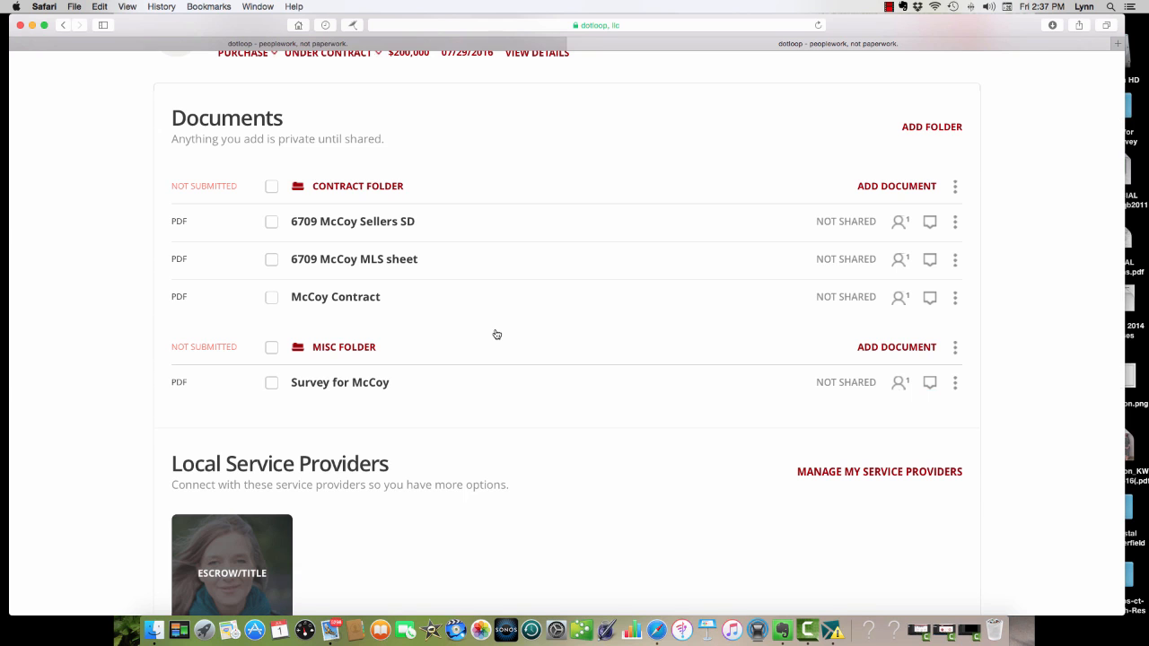
scroll(496, 334, "up", 2)
scroll(497, 334, "up", 3)
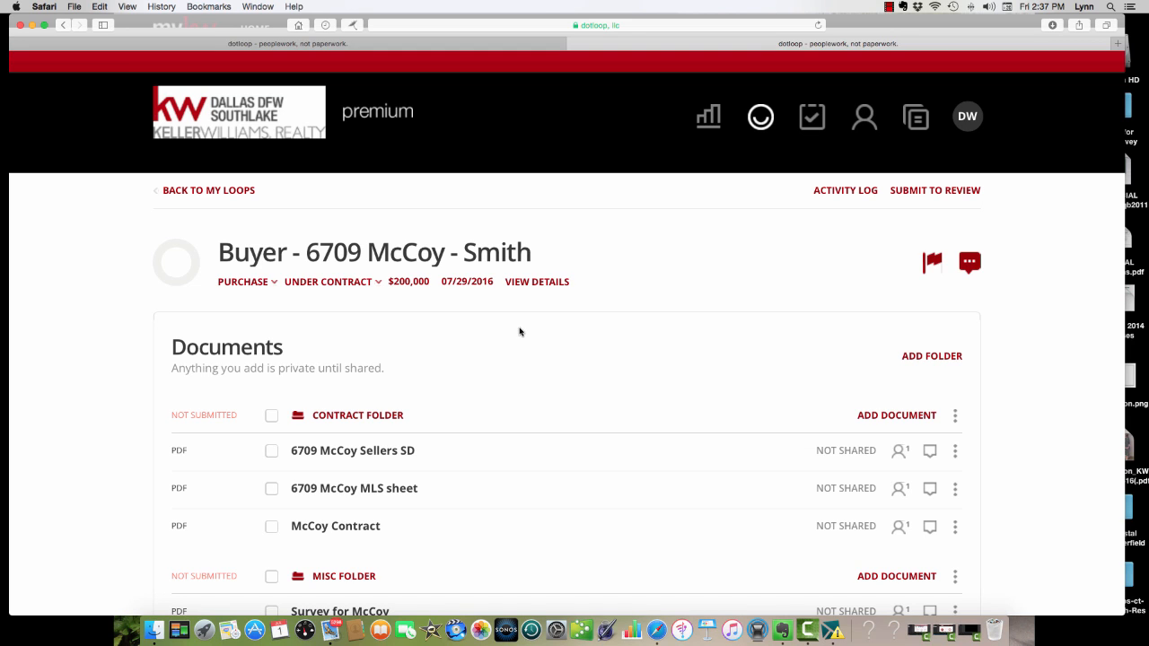
left_click(940, 194)
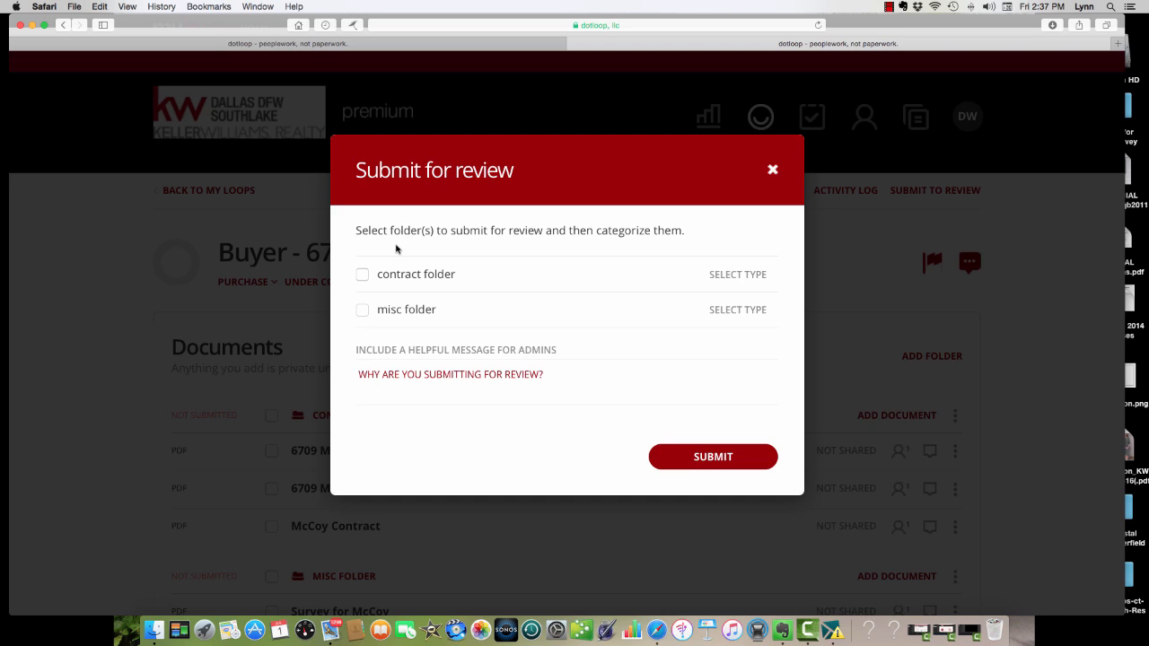
left_click(361, 275)
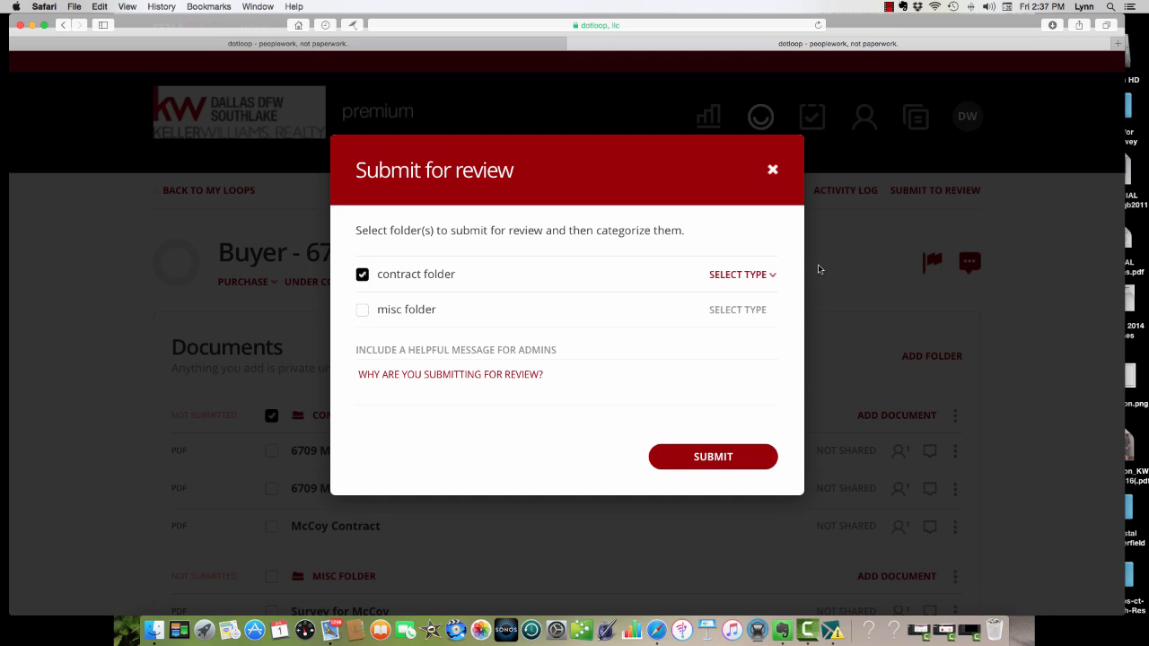
left_click(741, 275)
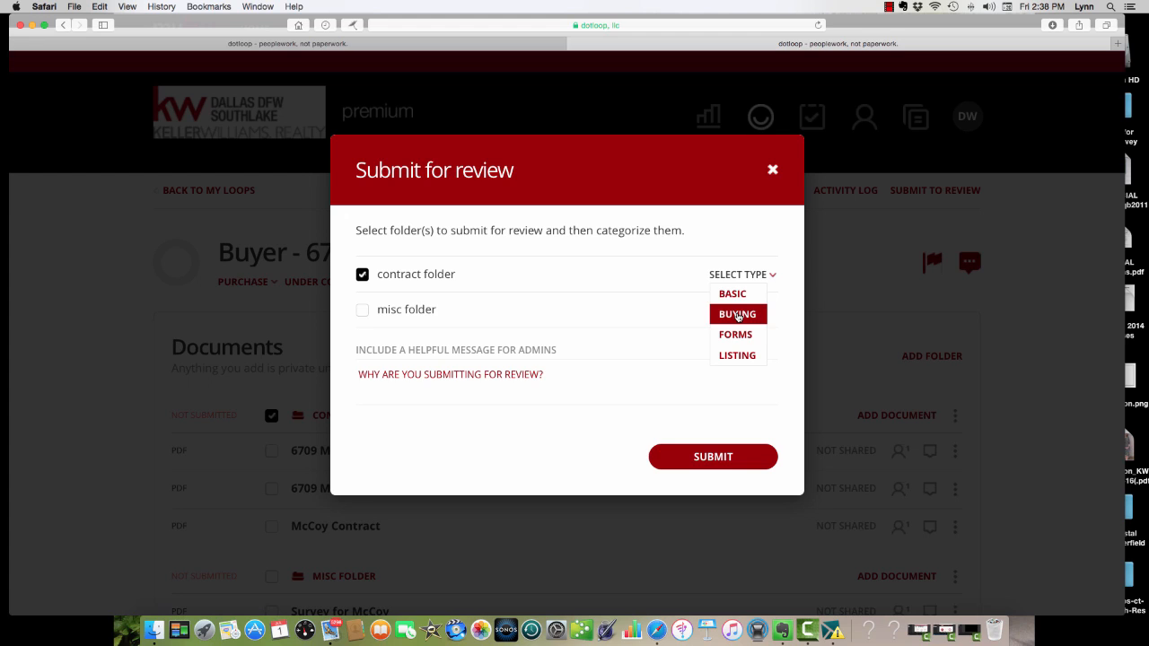
left_click(738, 316)
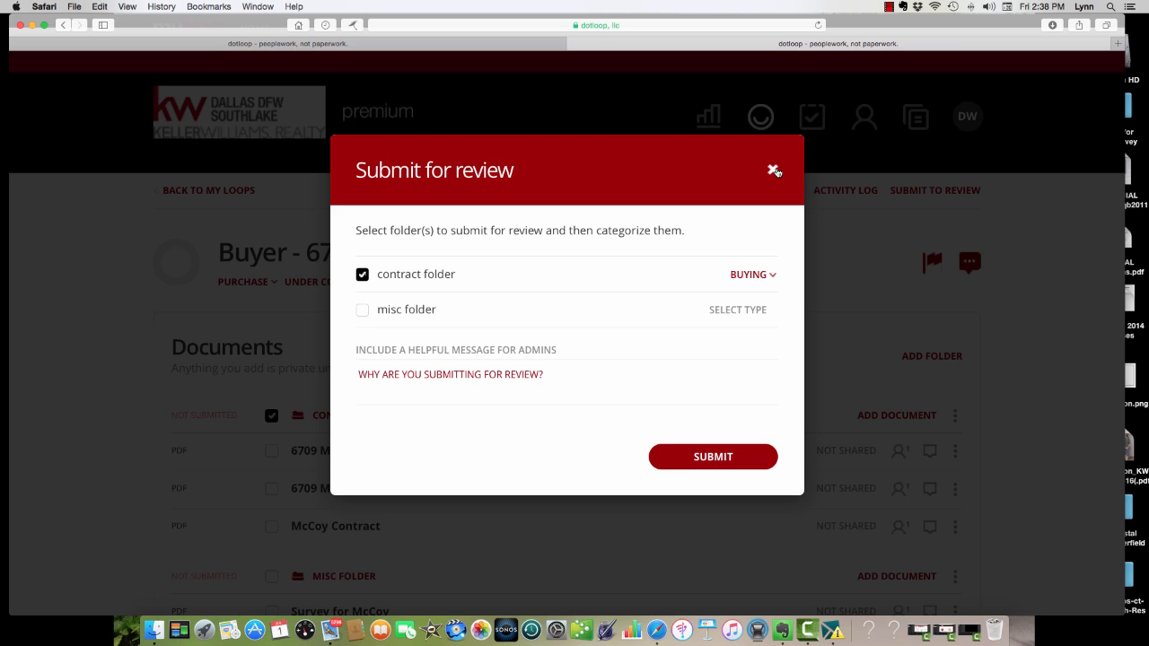
left_click(773, 170)
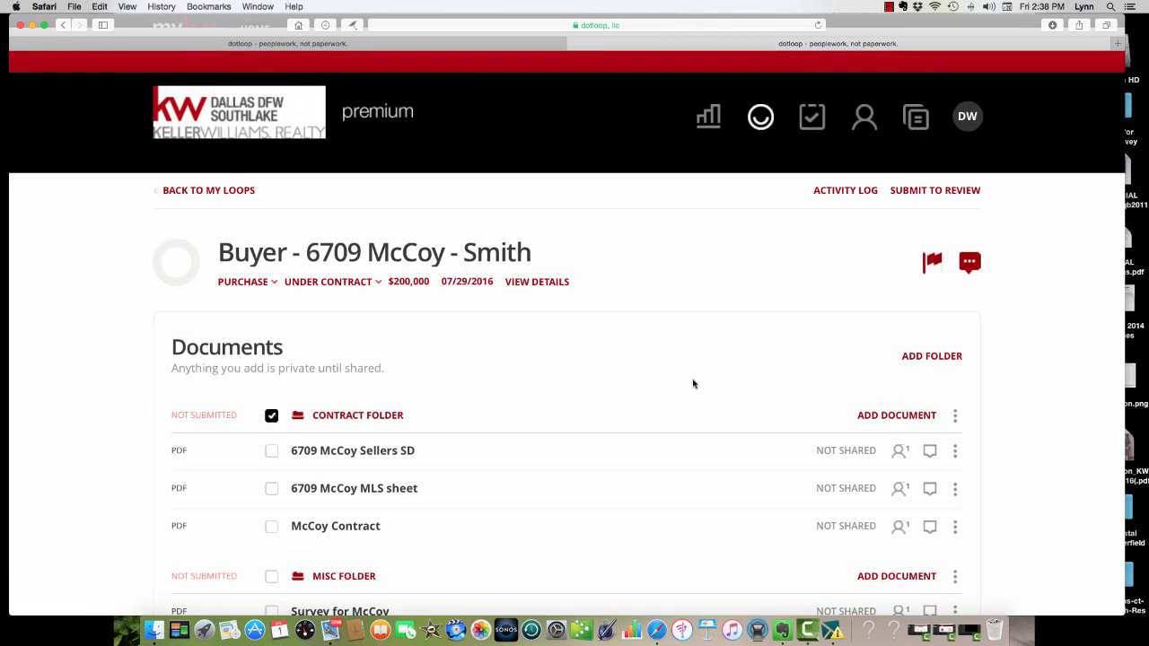
Start adding a person to the loop and fill in the name and email from the saved title company contact.
scroll(691, 383, "down", 5)
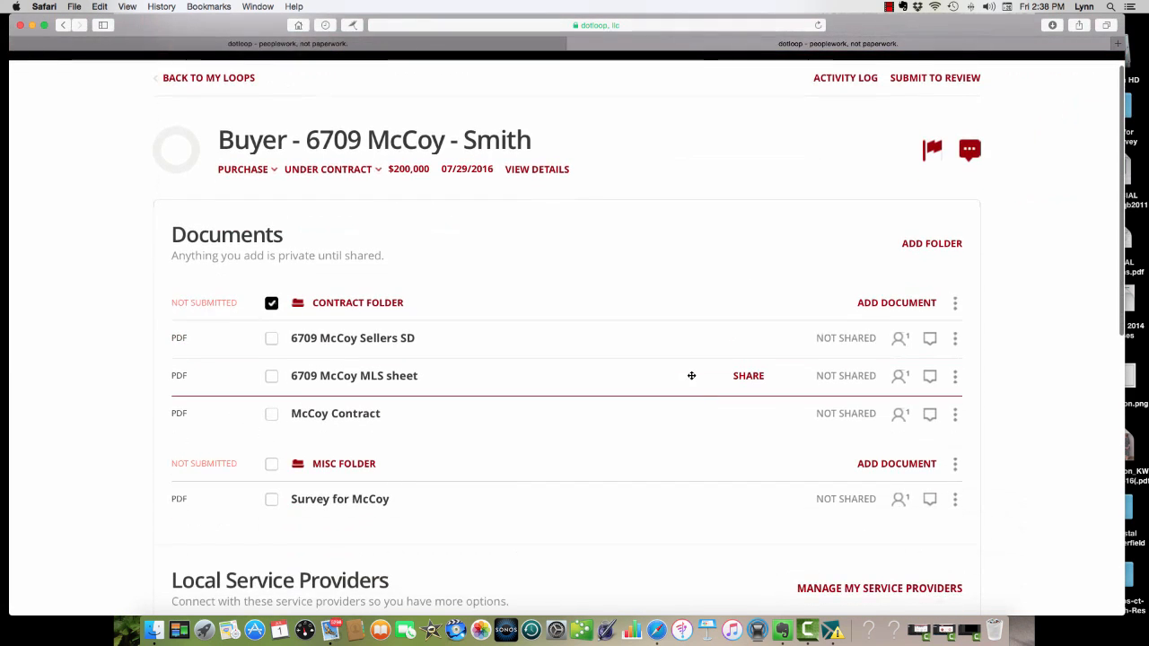
scroll(691, 376, "down", 1)
scroll(691, 375, "down", 6)
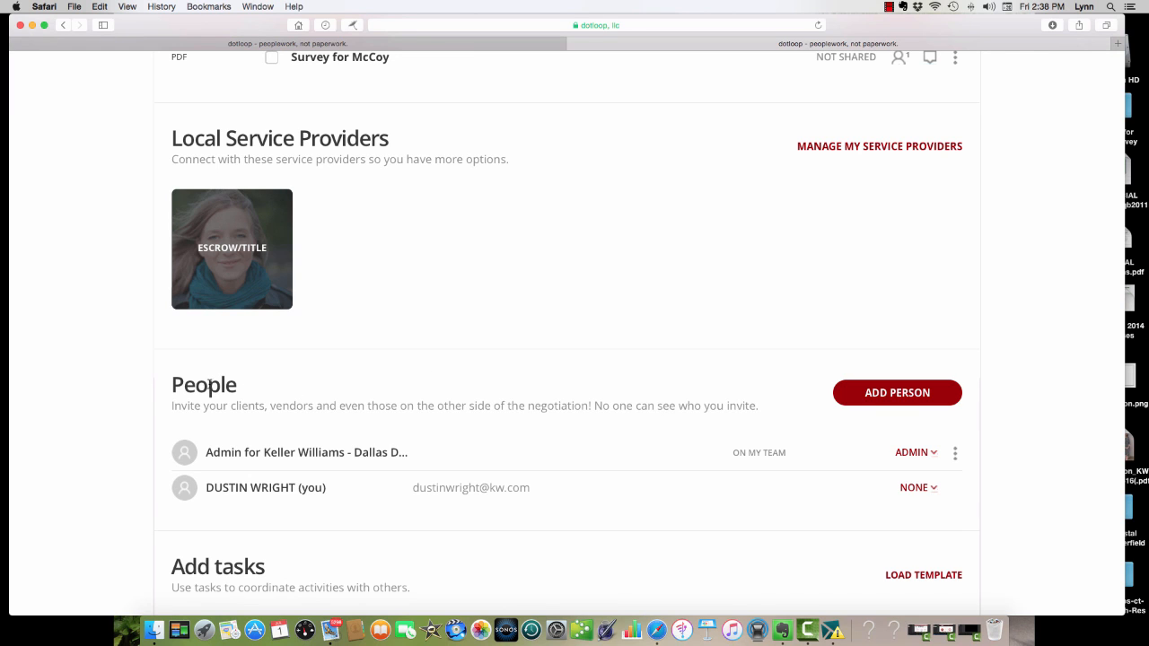
left_click(905, 394)
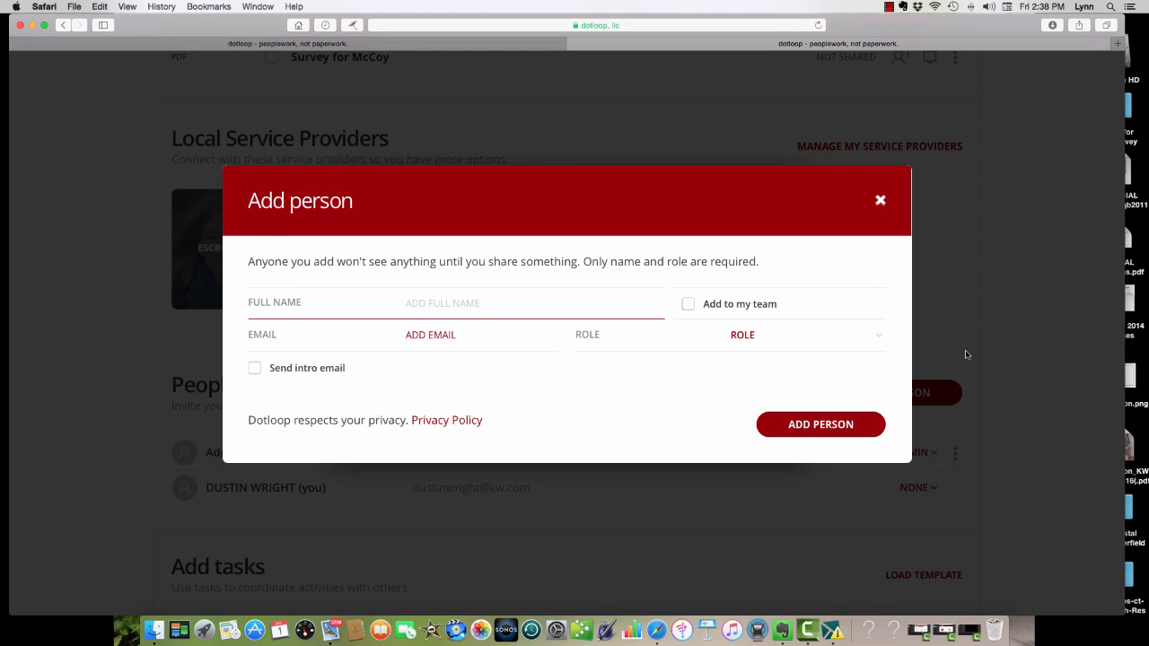
type("Alicia")
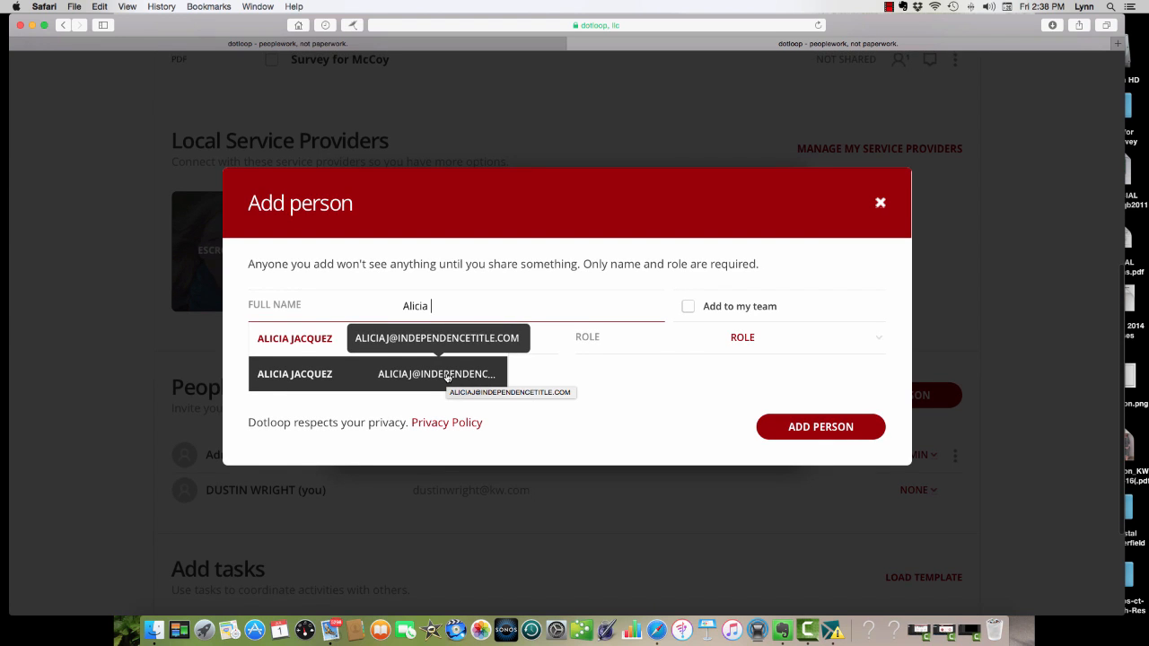
left_click(447, 378)
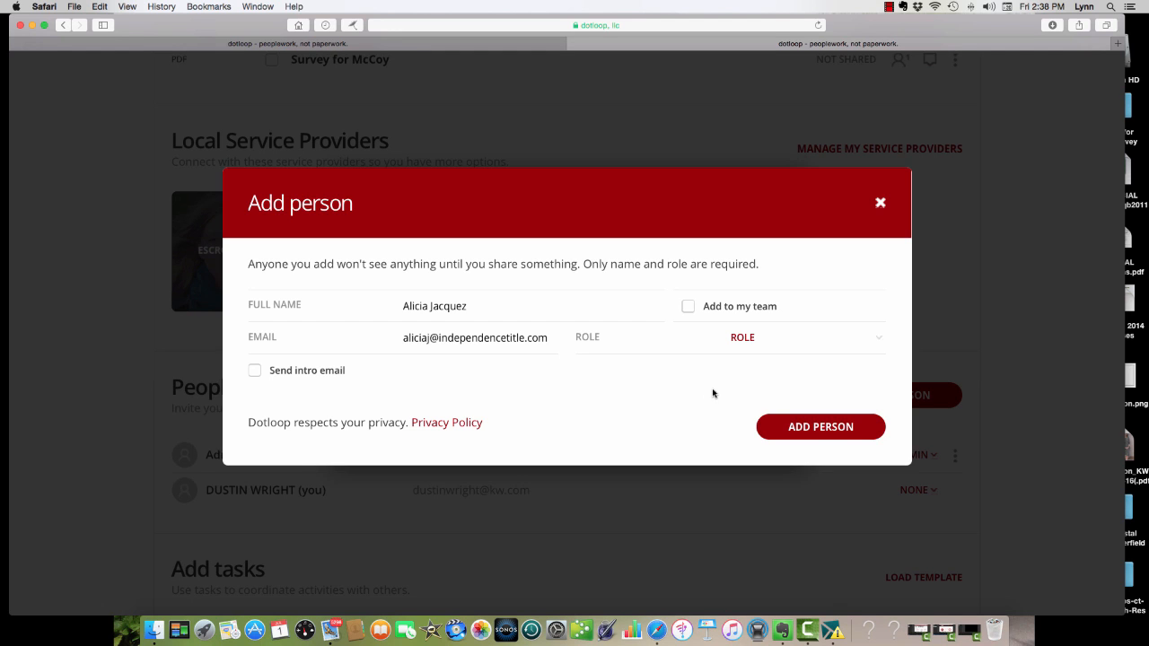
Assign the new person the Escrow/Title role and add them to the loop, leaving the optional contact details blank.
left_click(740, 338)
left_click(746, 337)
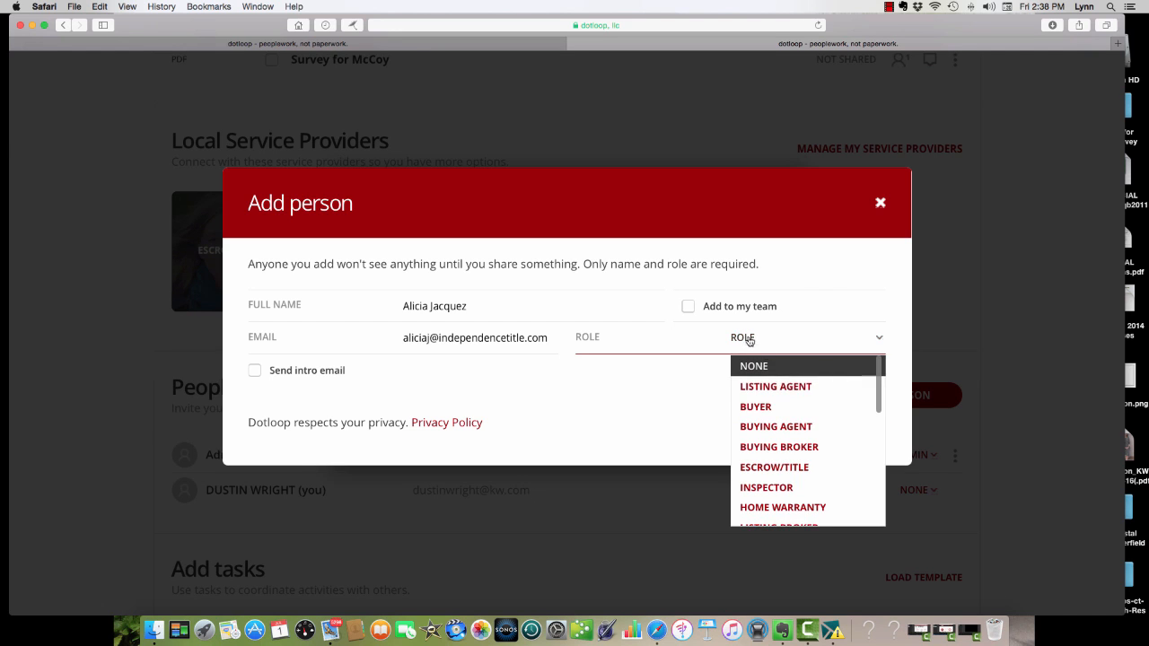
left_click(770, 468)
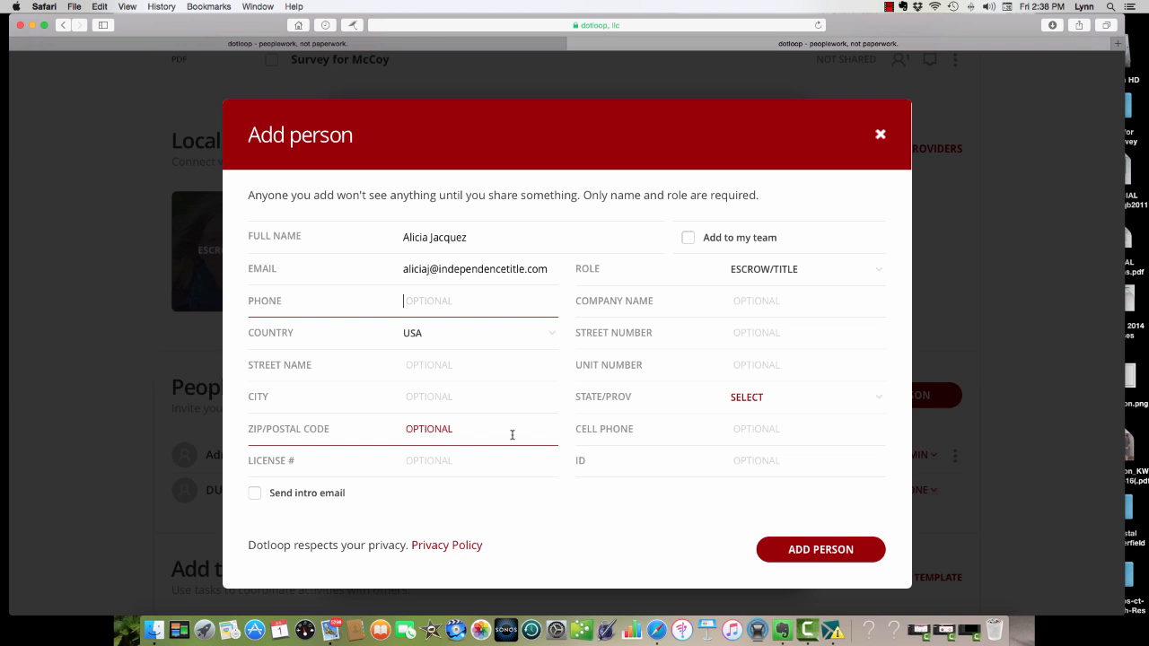
scroll(511, 434, "down", 5)
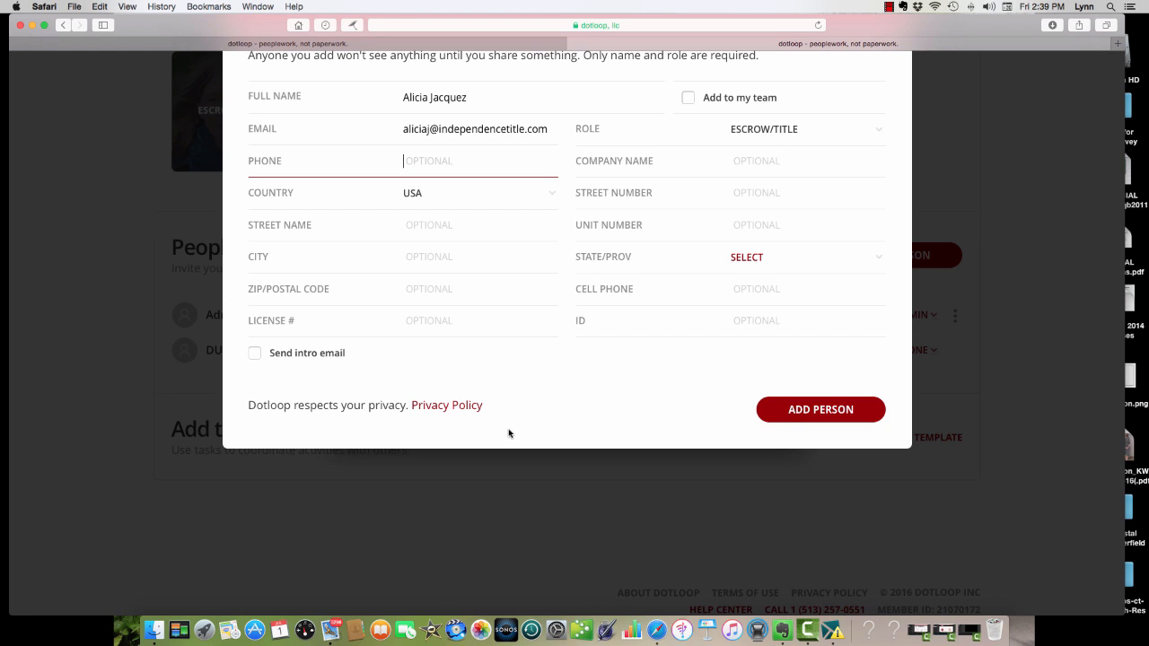
left_click(854, 409)
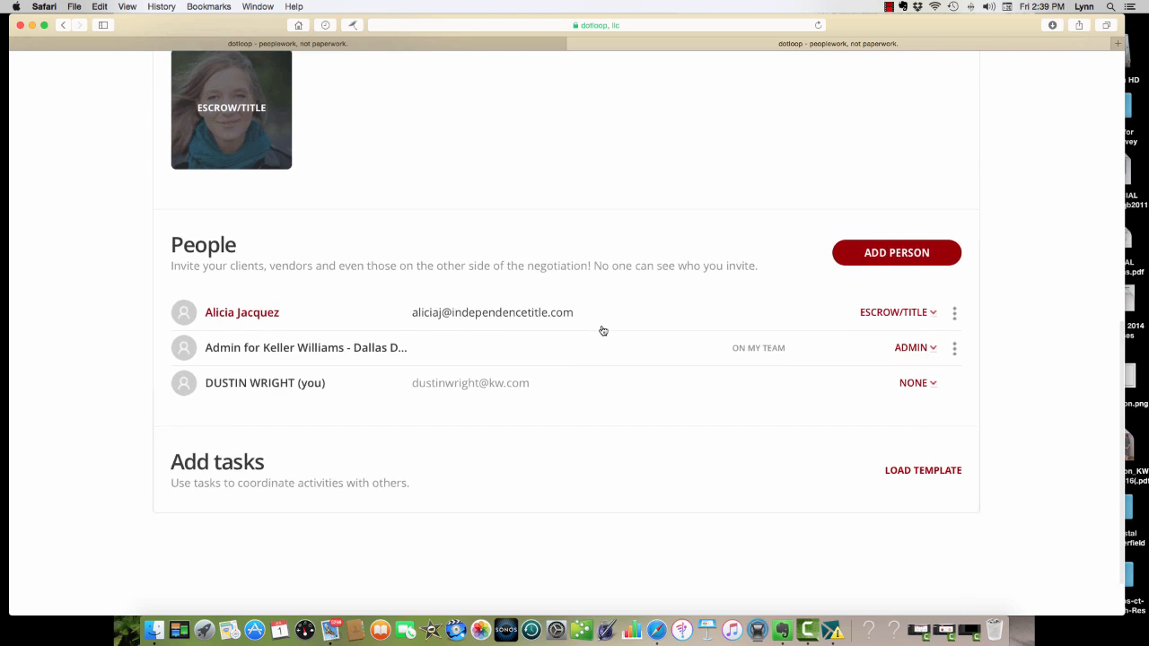
scroll(604, 331, "up", 5)
scroll(603, 331, "up", 2)
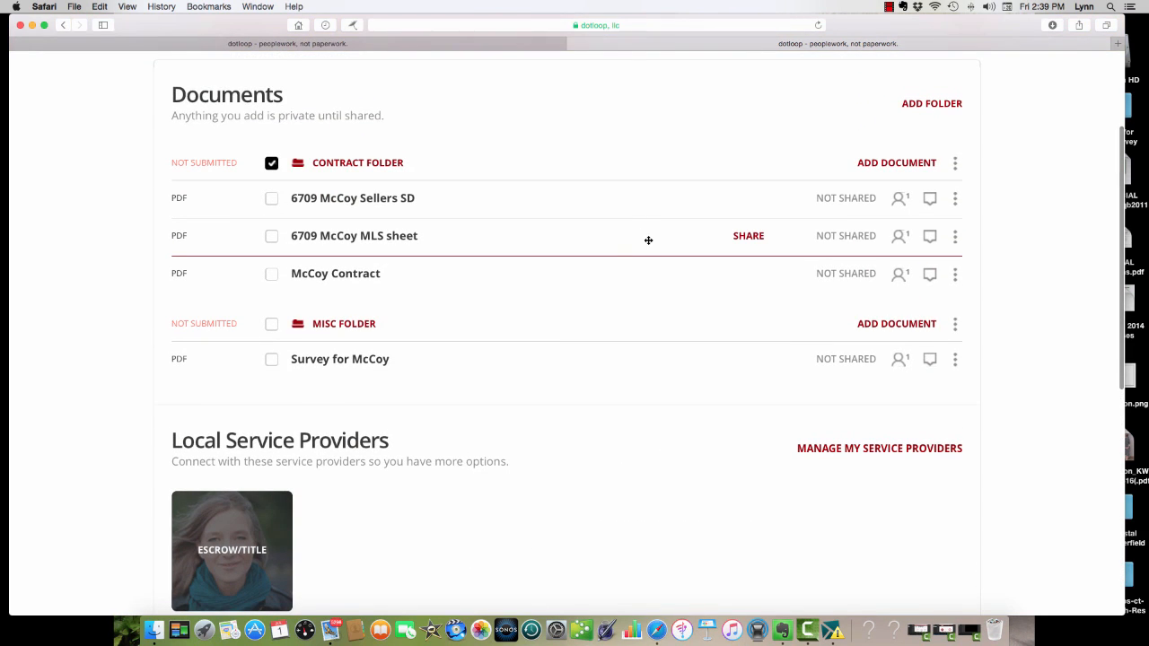
scroll(648, 240, "up", 1)
scroll(648, 240, "down", 5)
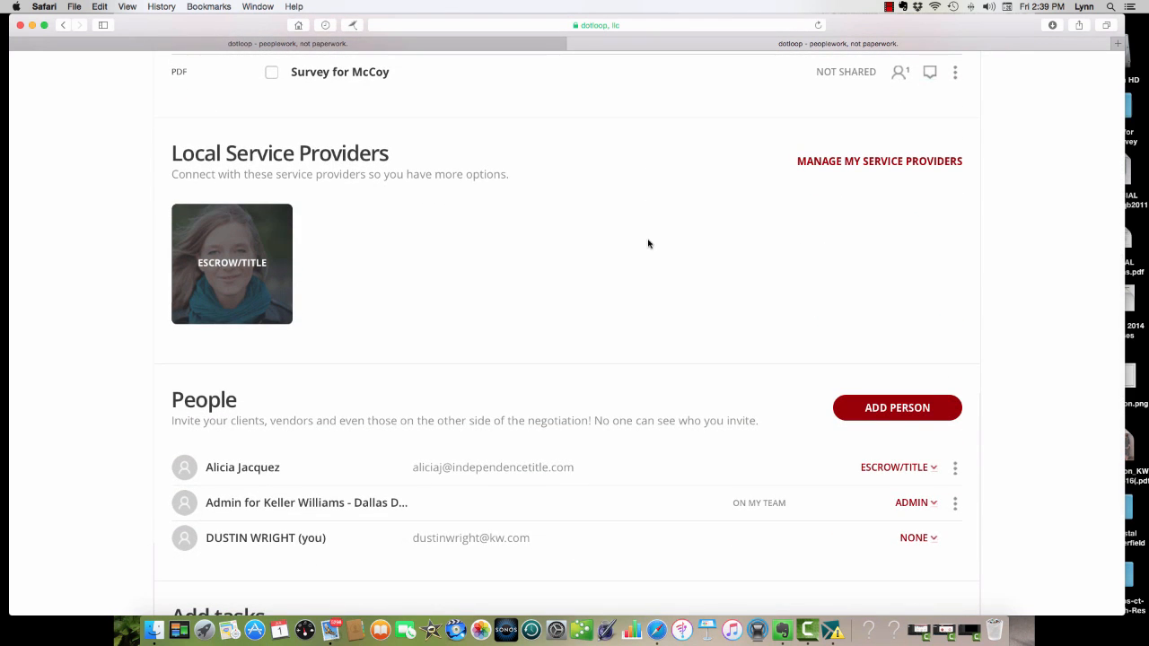
scroll(648, 243, "up", 6)
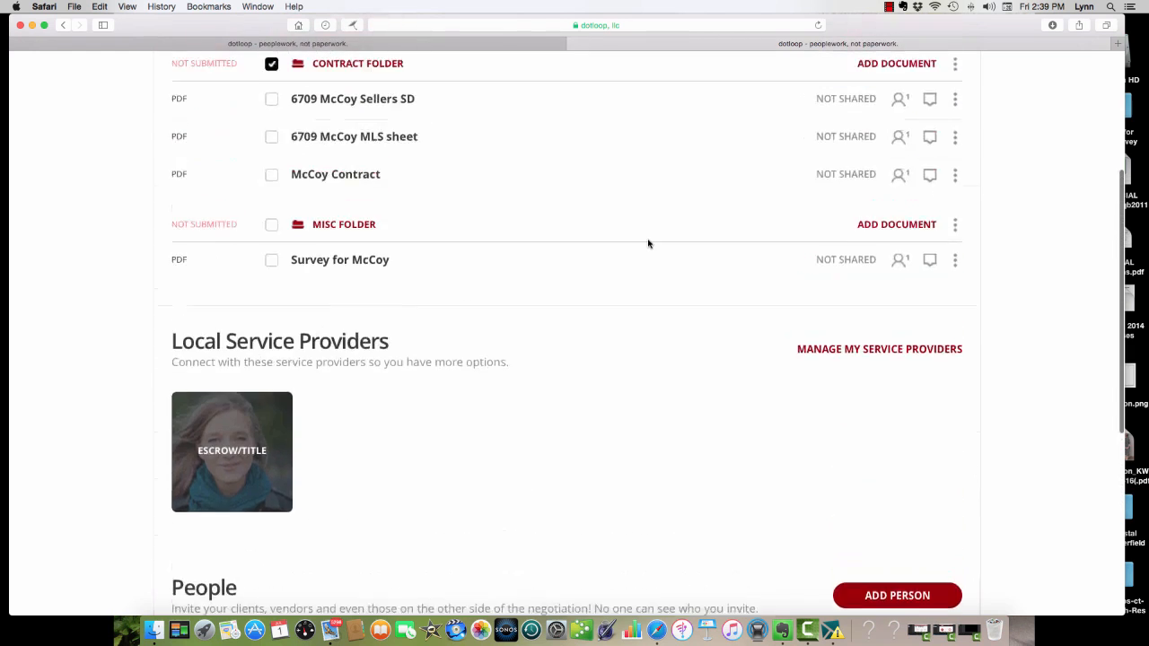
scroll(648, 245, "up", 1)
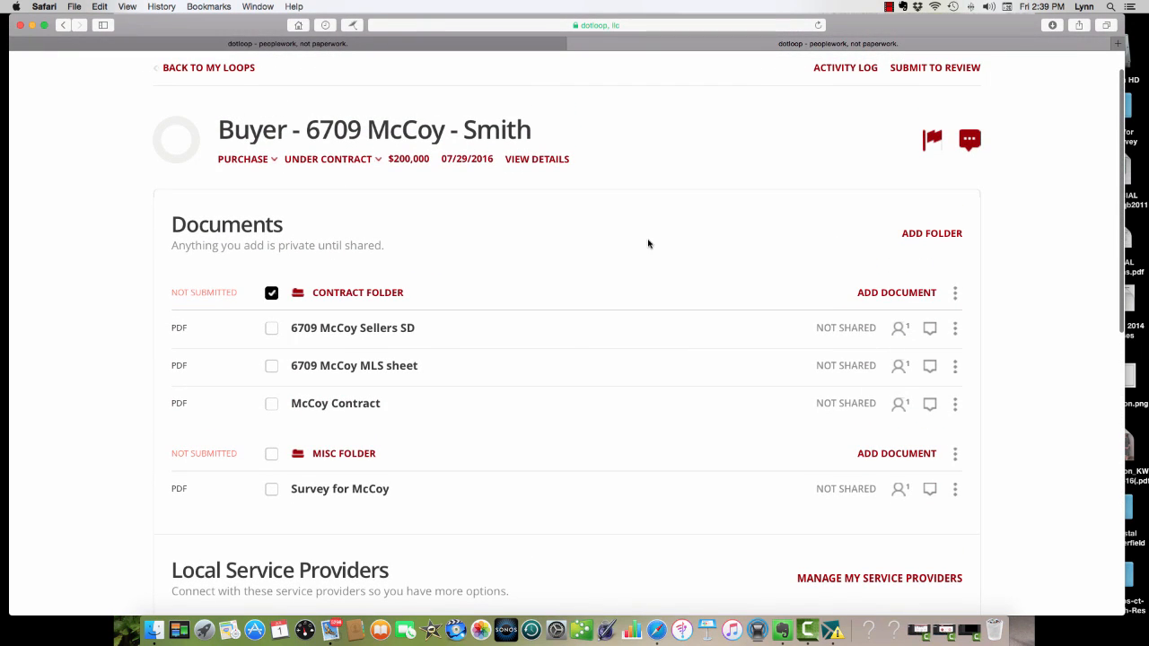